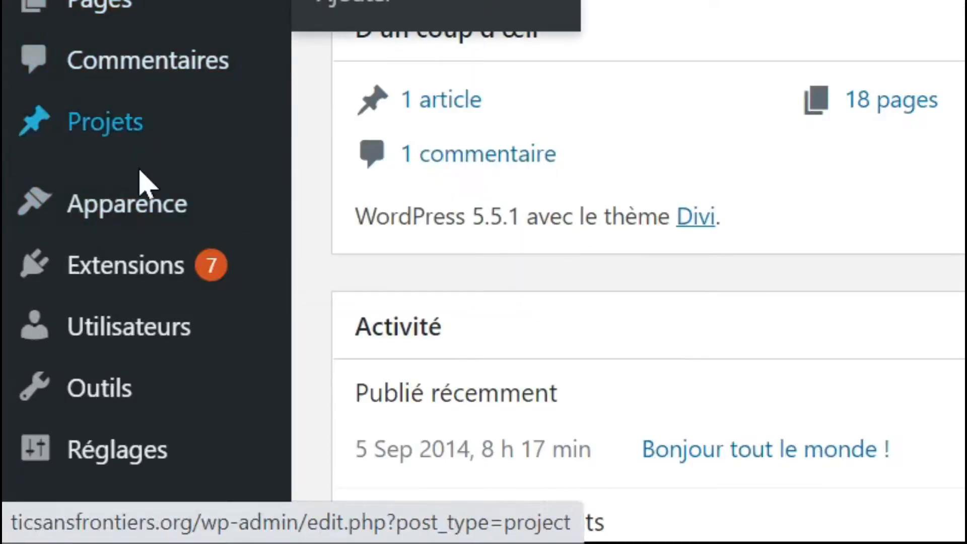
# Open the theme customizer and go to the Identité du site settings within Paramètres Généraux
pyautogui.moveTo(209, 202)
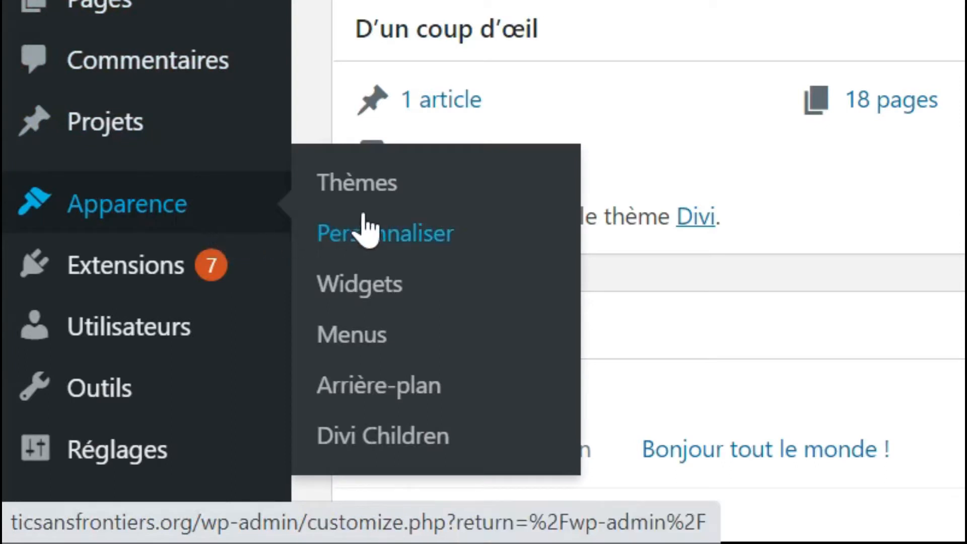
pyautogui.click(418, 237)
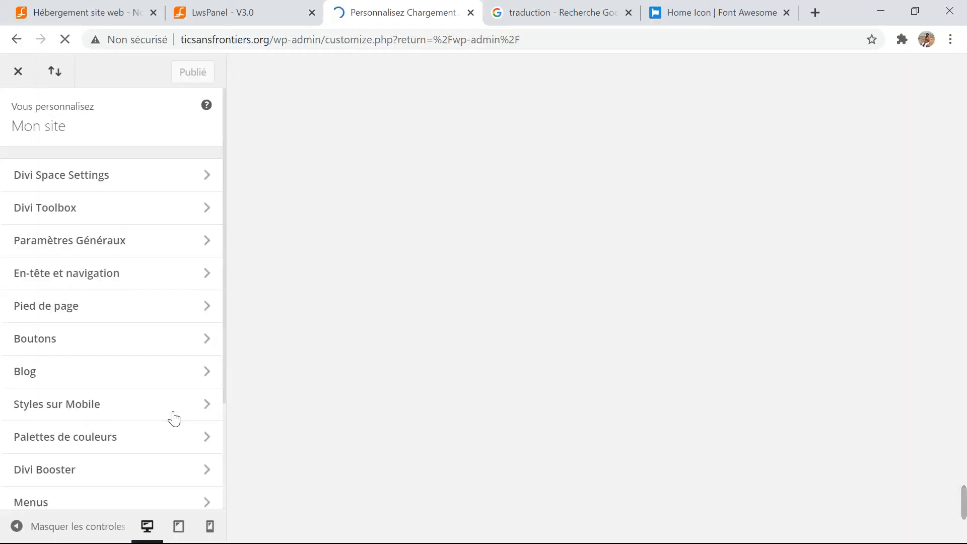
pyautogui.scroll(-3, 171, 410)
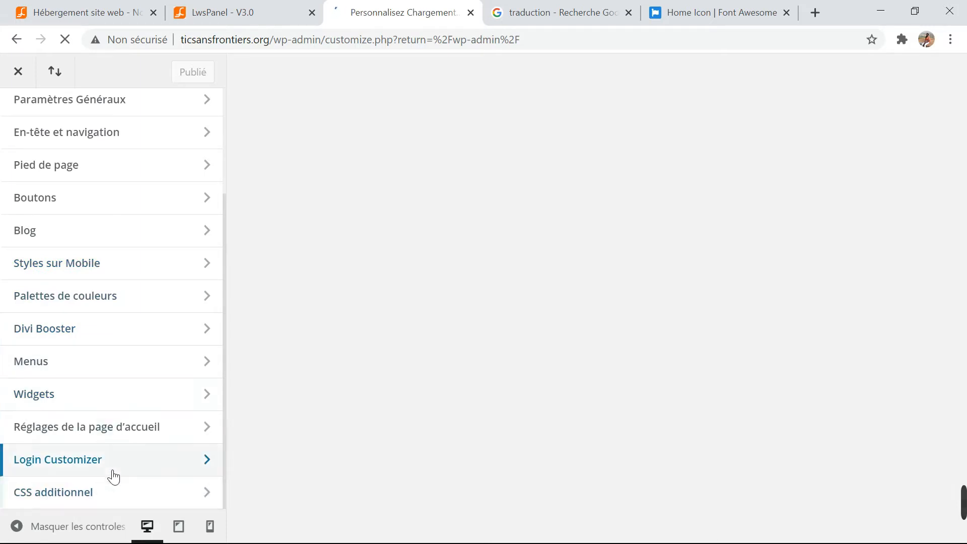
pyautogui.scroll(3, 126, 453)
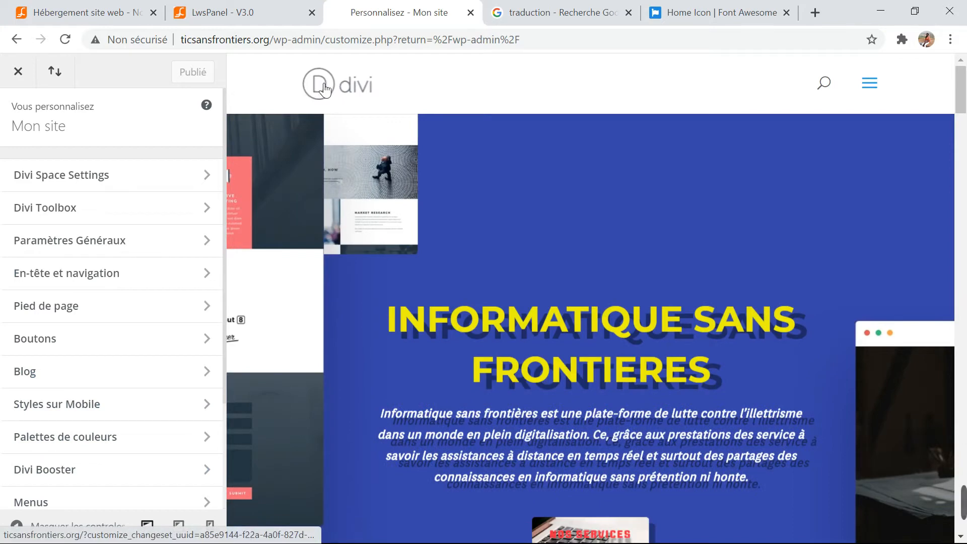
pyautogui.click(323, 89)
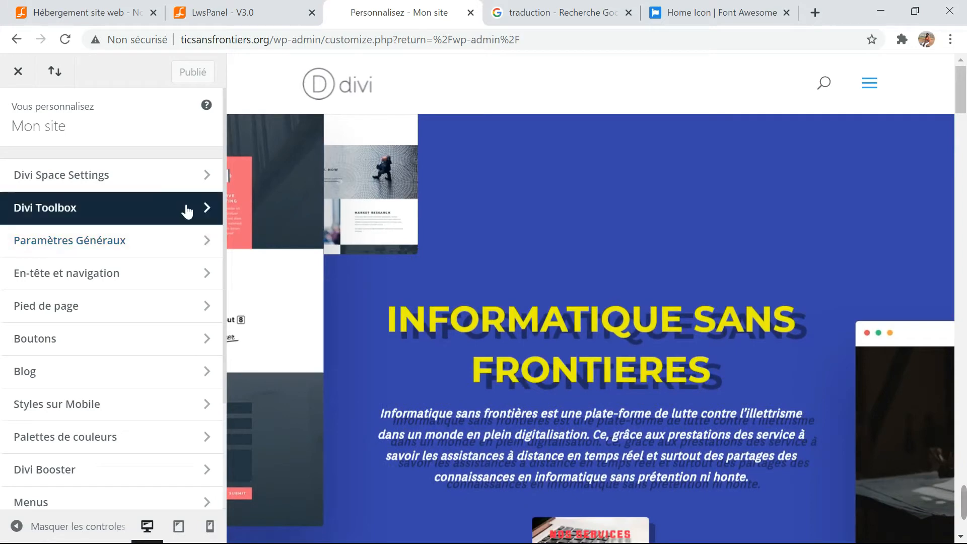
pyautogui.click(189, 247)
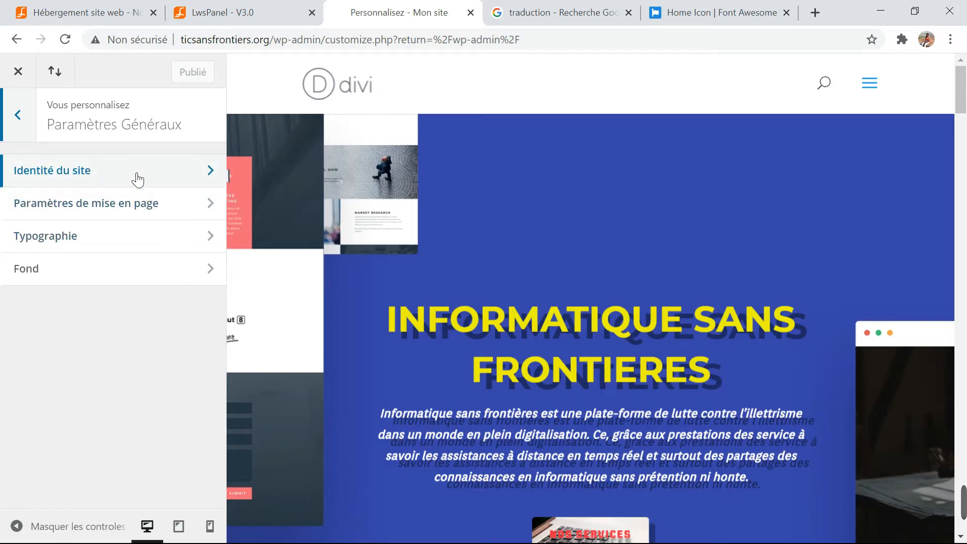
pyautogui.click(172, 183)
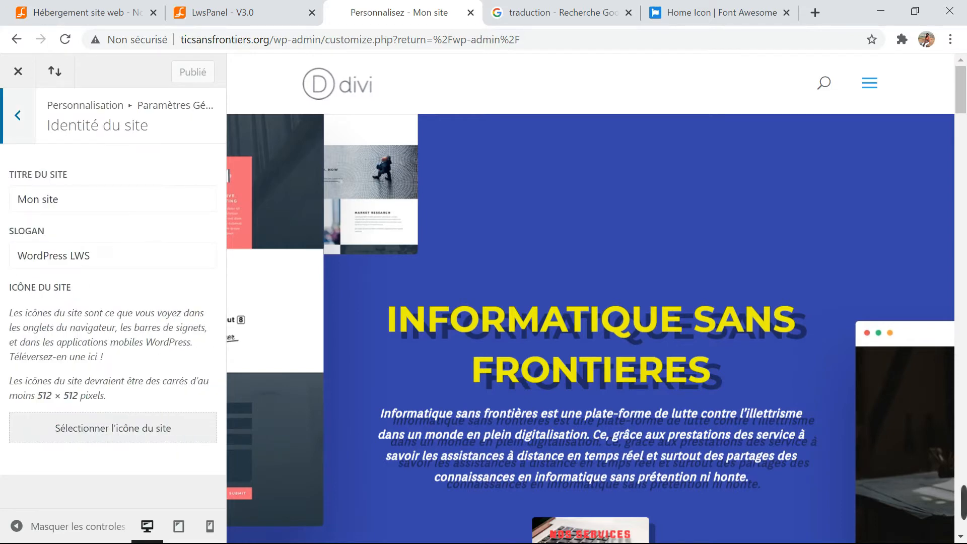
# Set the site title to "ISF" and publish the change
pyautogui.click(66, 199)
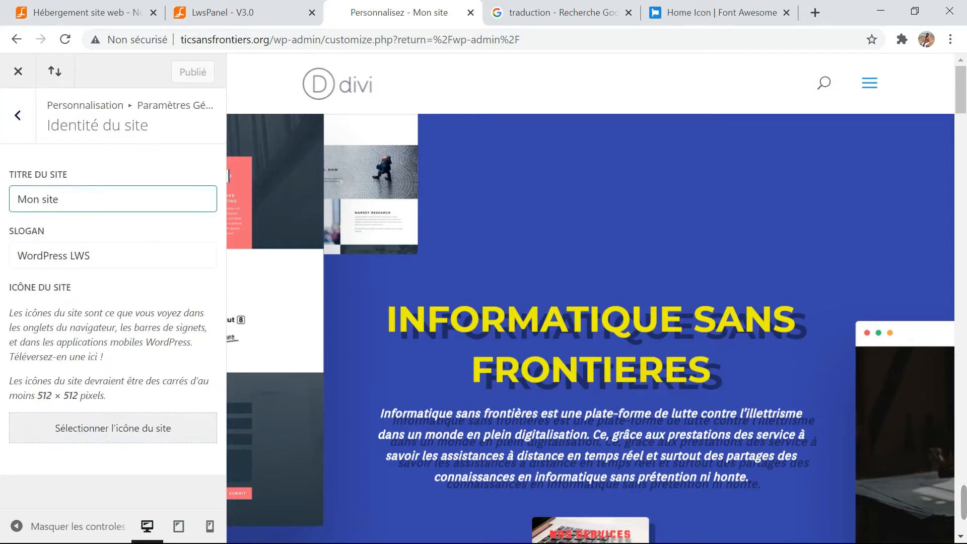
pyautogui.moveTo(59, 199); pyautogui.dragTo(17, 199)
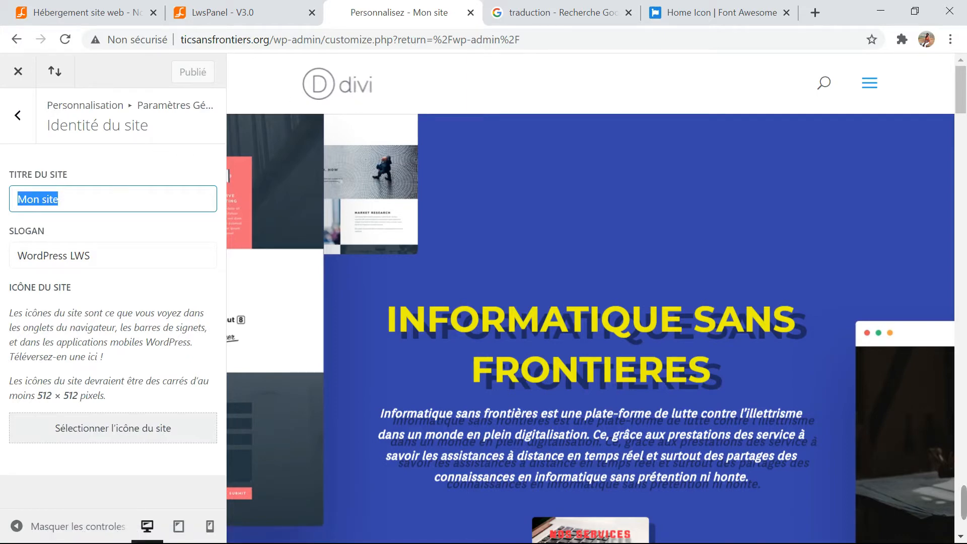
pyautogui.write('ISF')
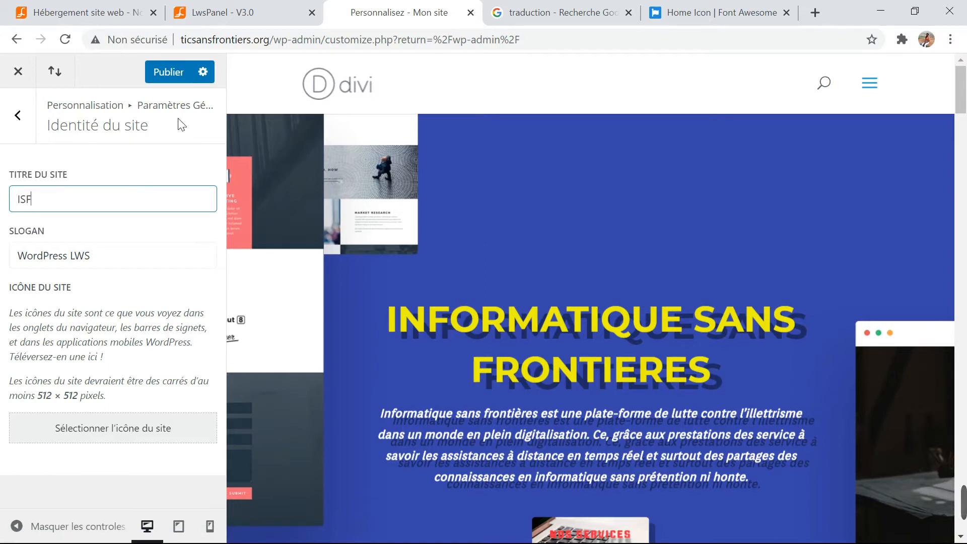
pyautogui.click(171, 71)
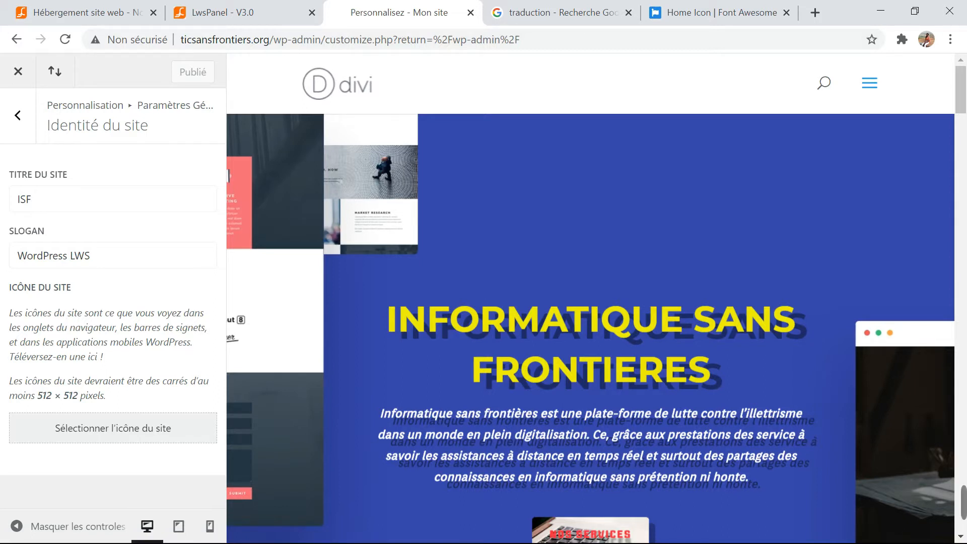
# Replace the site slogan with "Informatique Sans Frontières" and publish the change
pyautogui.moveTo(93, 256); pyautogui.dragTo(17, 256)
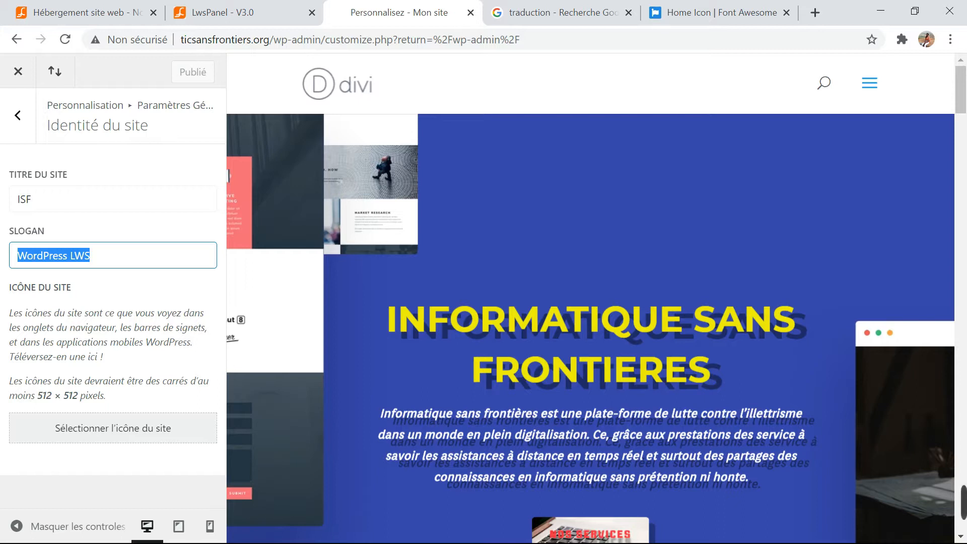
pyautogui.press('BackSpace')
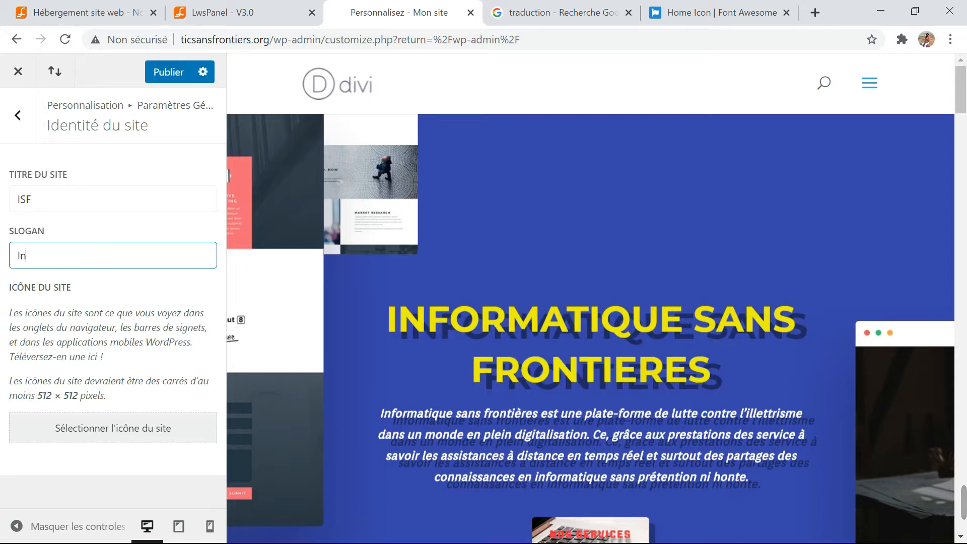
pyautogui.write('Informatique Sans F')
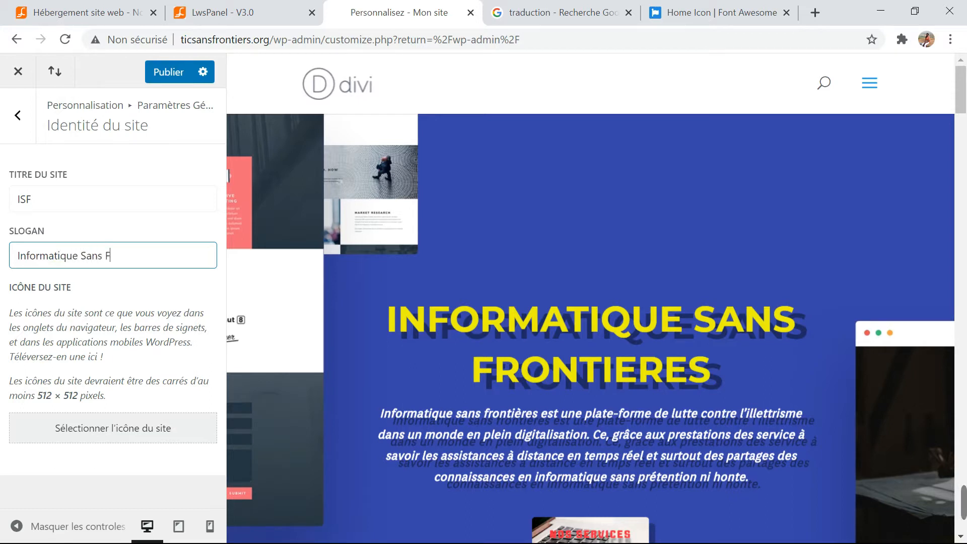
pyautogui.write('rontières')
pyautogui.click(177, 71)
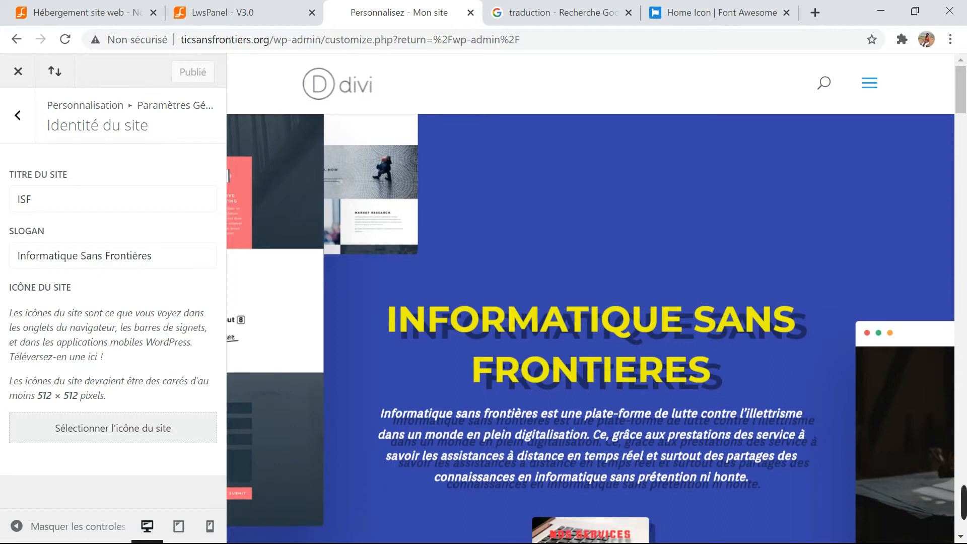
# Start a file upload for the site icon and browse to the Logo folder inside Informatique sans frontière
pyautogui.click(107, 434)
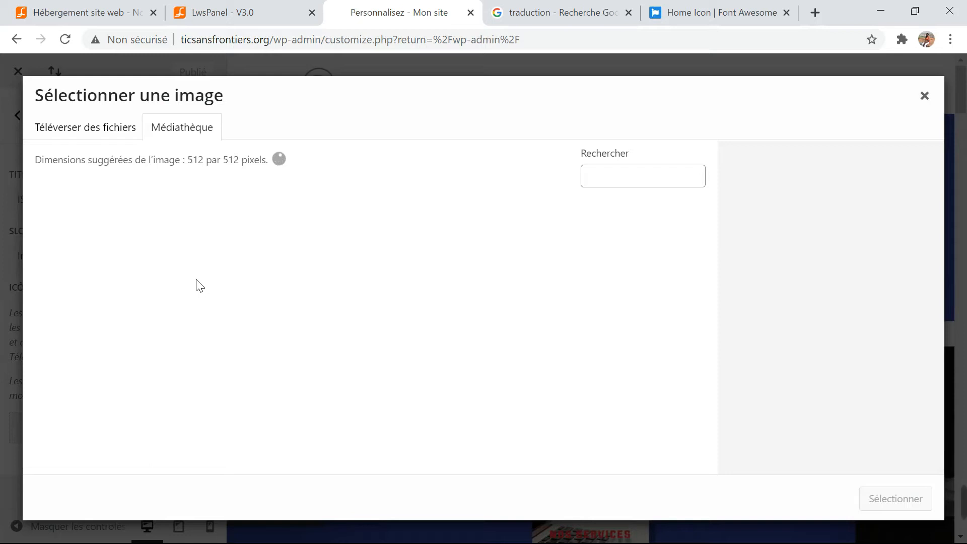
pyautogui.click(89, 133)
pyautogui.click(503, 328)
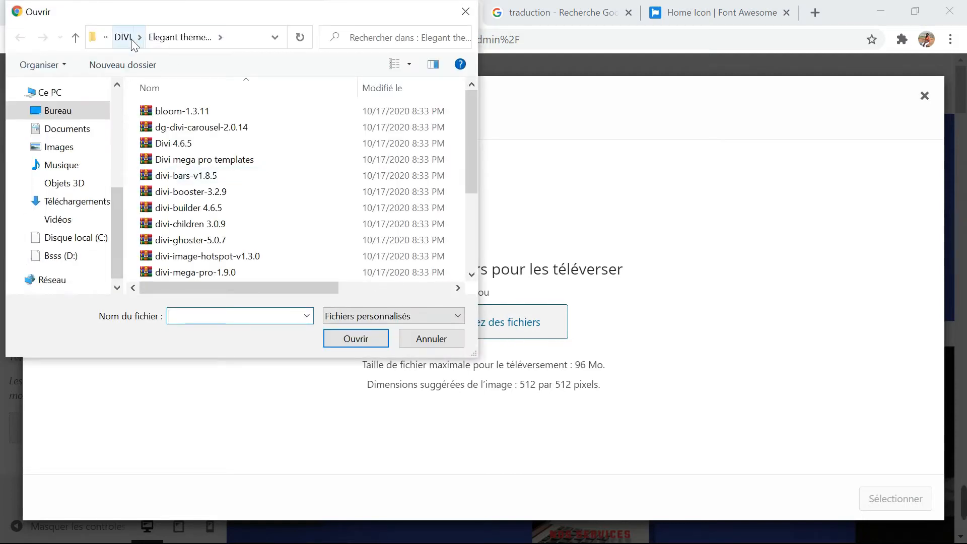
pyautogui.click(106, 38)
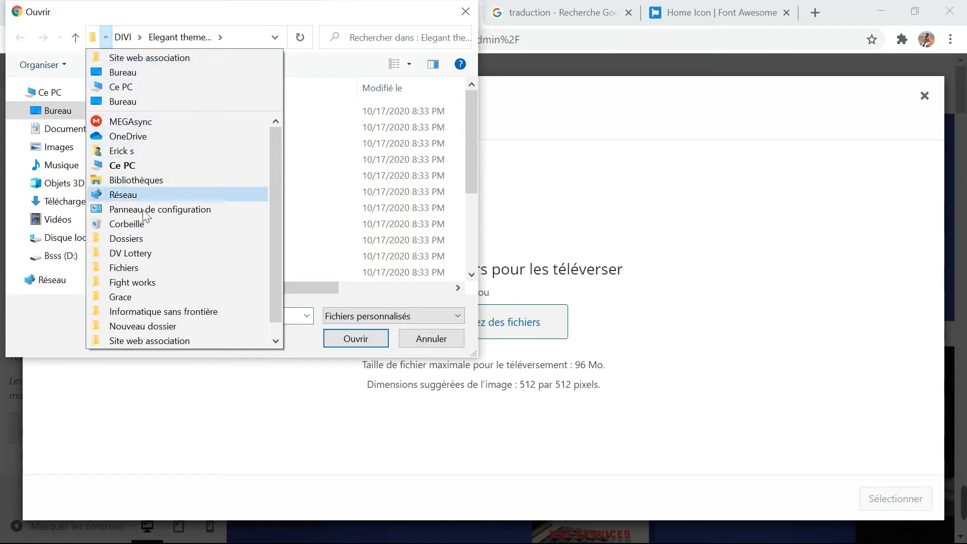
pyautogui.click(167, 316)
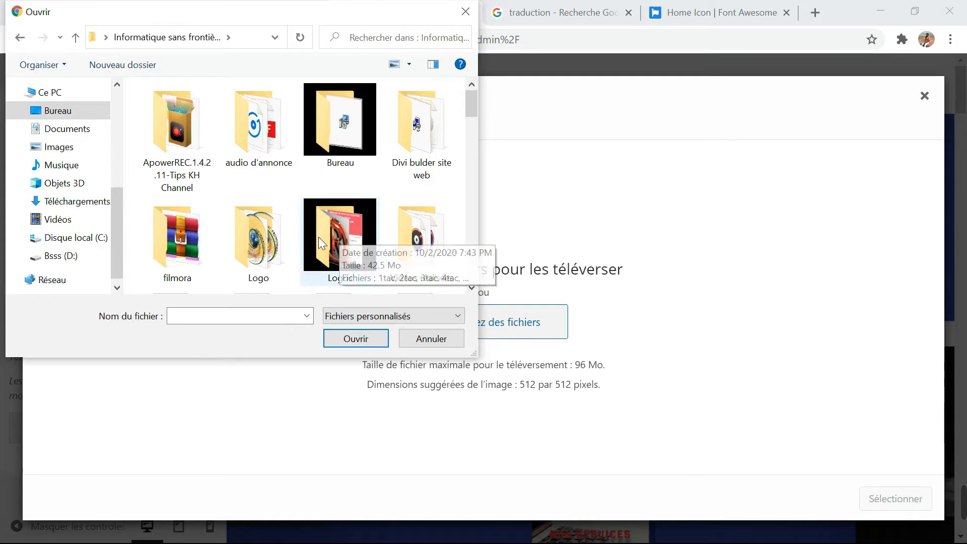
pyautogui.doubleClick(258, 235)
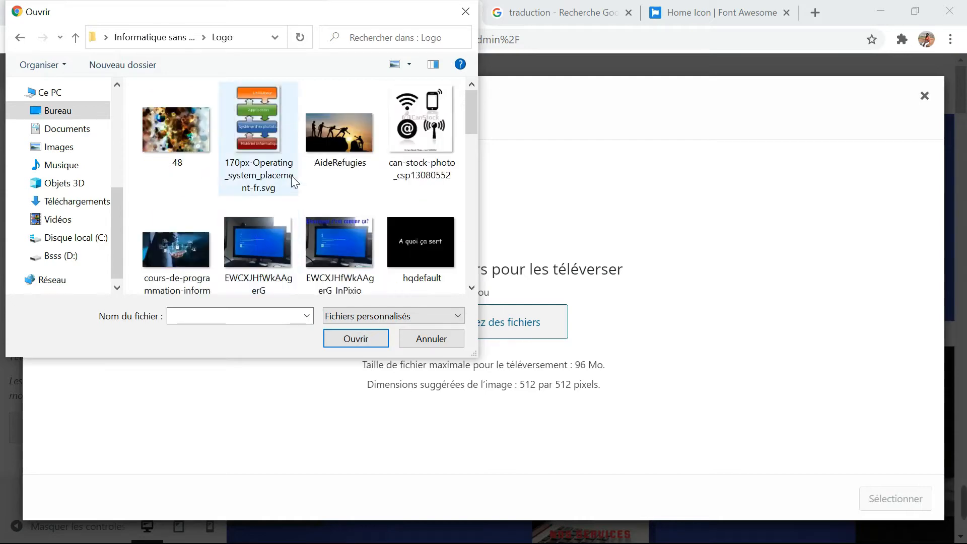
# Upload the Log b image from the Logo folder to the media library
pyautogui.scroll(-10, 291, 179)
pyautogui.scroll(-2, 294, 181)
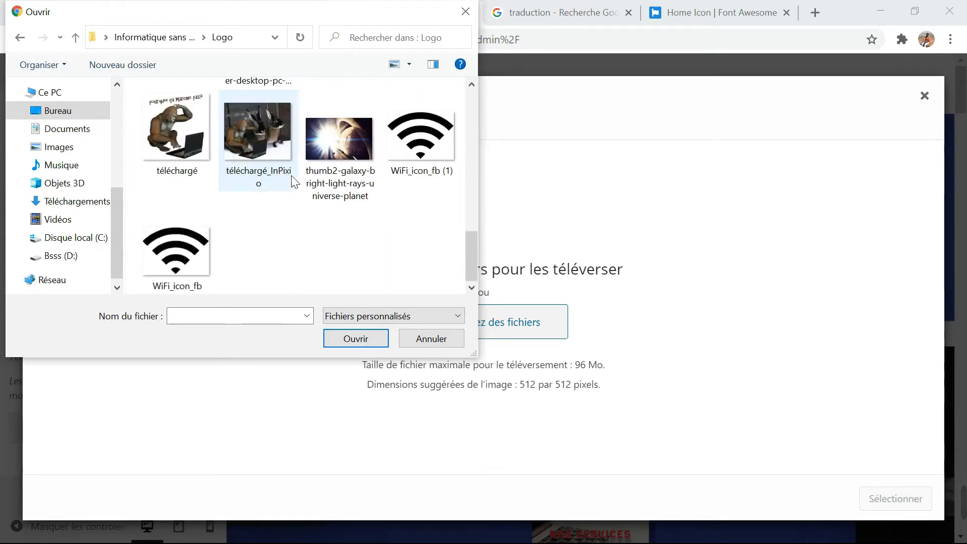
pyautogui.scroll(6, 295, 182)
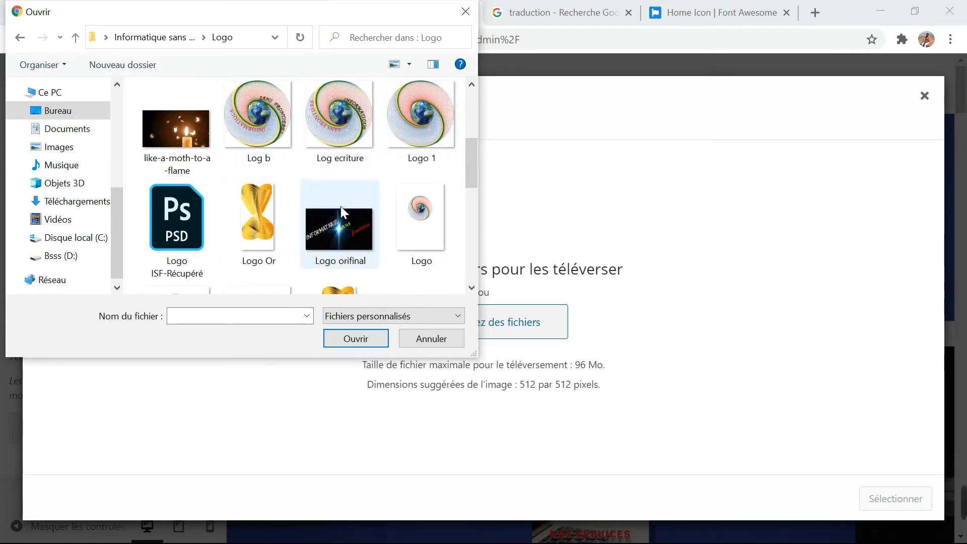
pyautogui.click(261, 125)
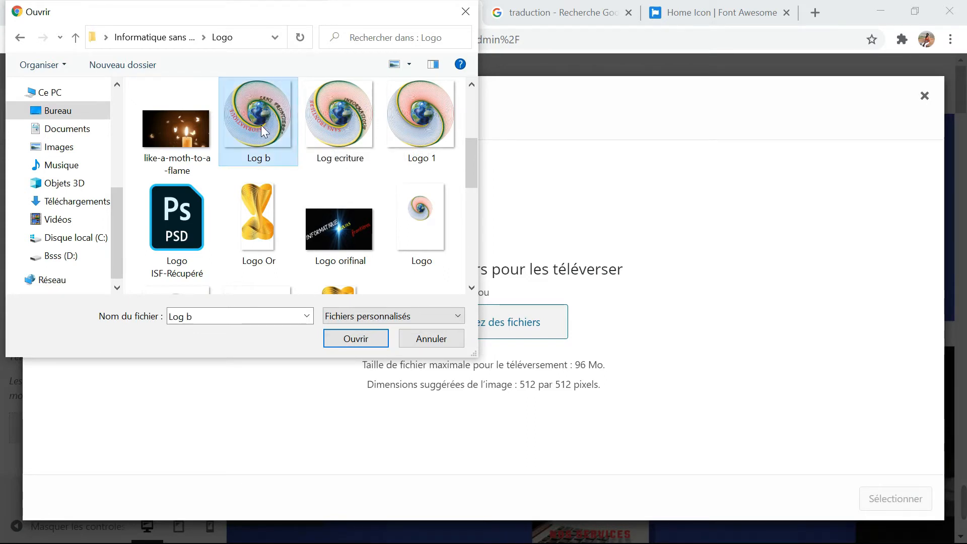
pyautogui.click(355, 339)
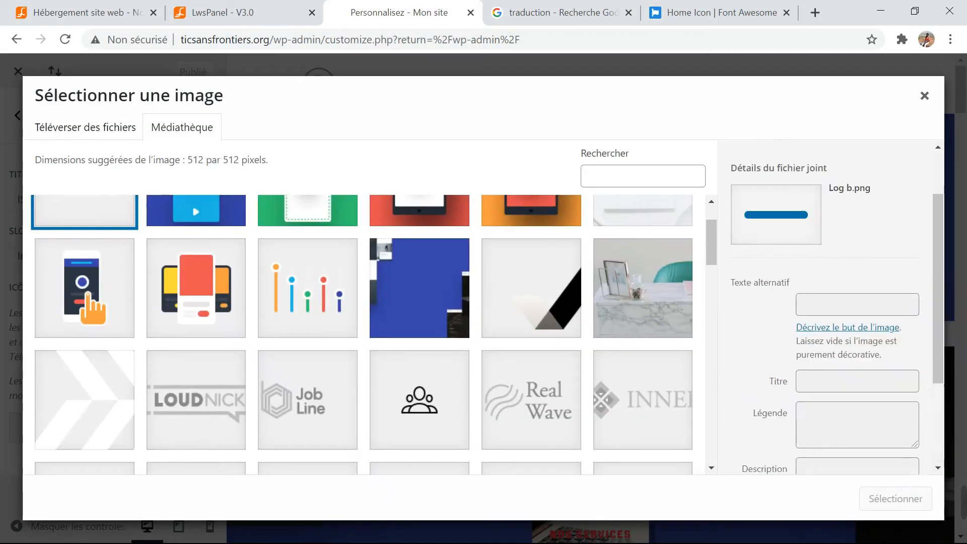
# Select the uploaded Log b.png as the site icon and accept the crop covering the whole logo
pyautogui.scroll(-5, 771, 437)
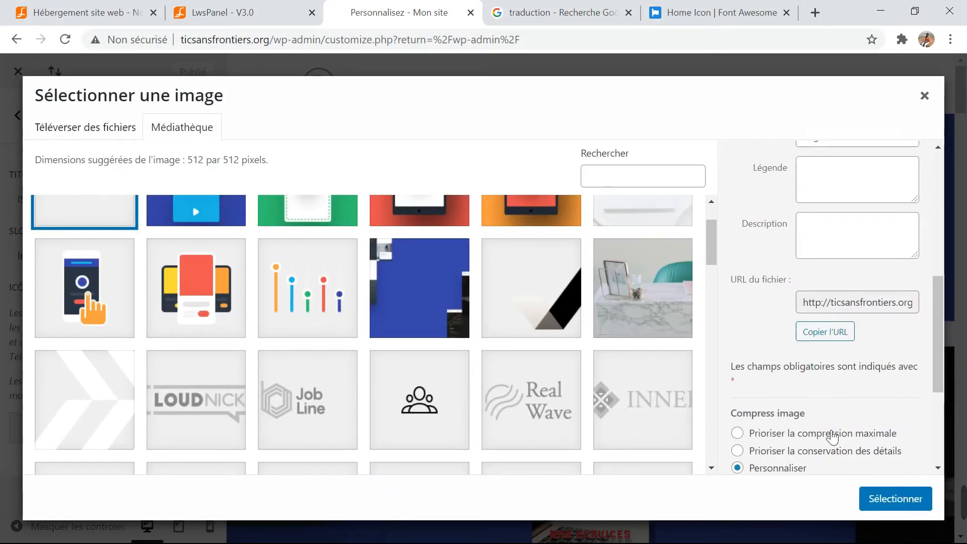
pyautogui.click(906, 501)
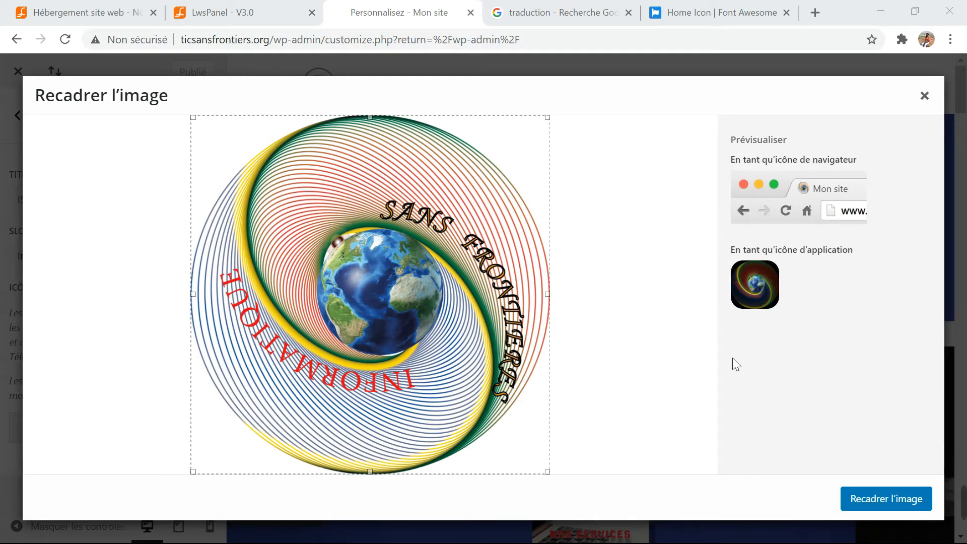
pyautogui.click(893, 499)
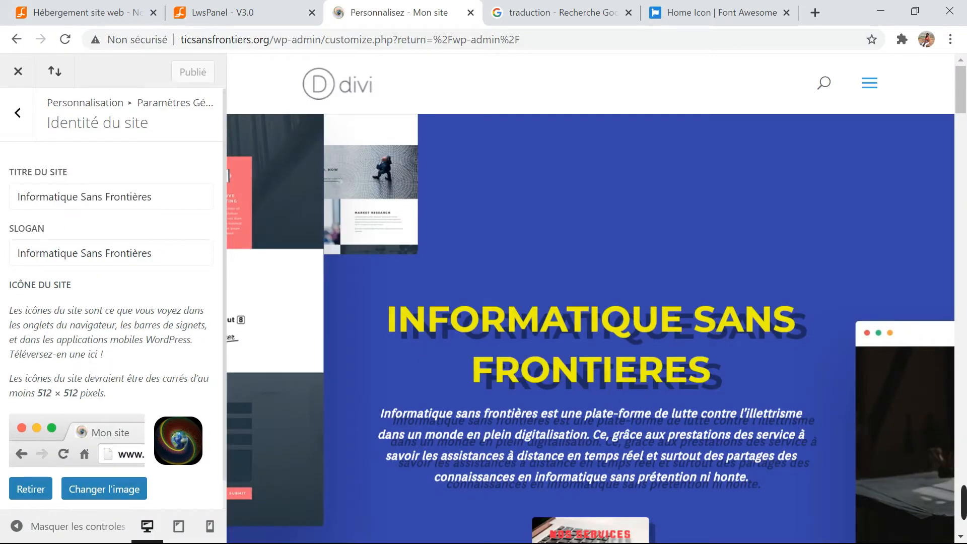
pyautogui.scroll(-1, 105, 197)
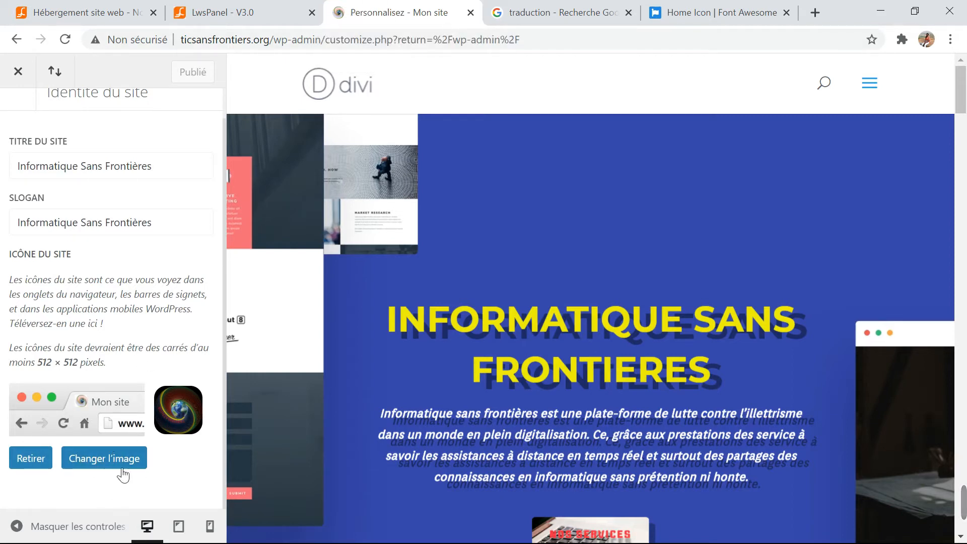
pyautogui.scroll(1, 149, 364)
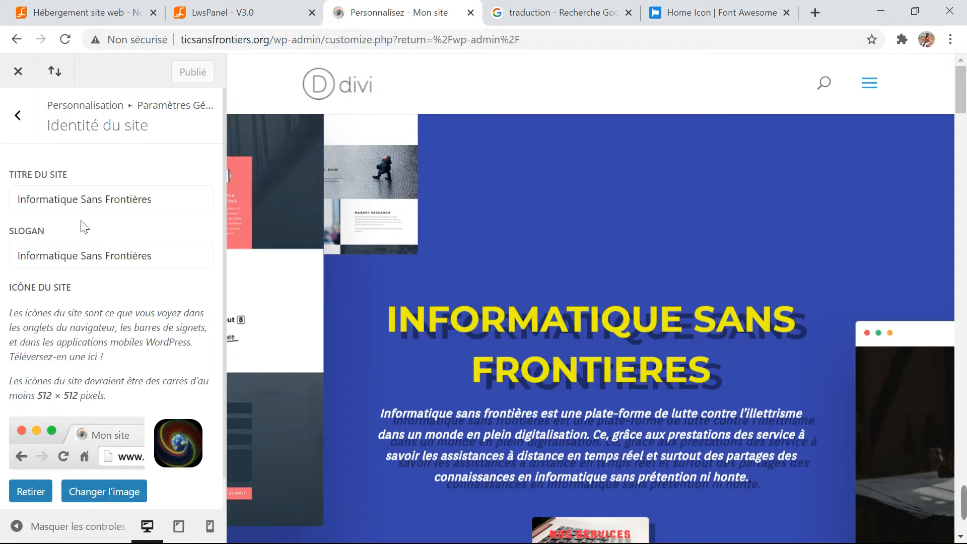
# Review the Paramètres de mise en page options, including content width, spacing and accent colour, and return to Paramètres Généraux
pyautogui.click(19, 117)
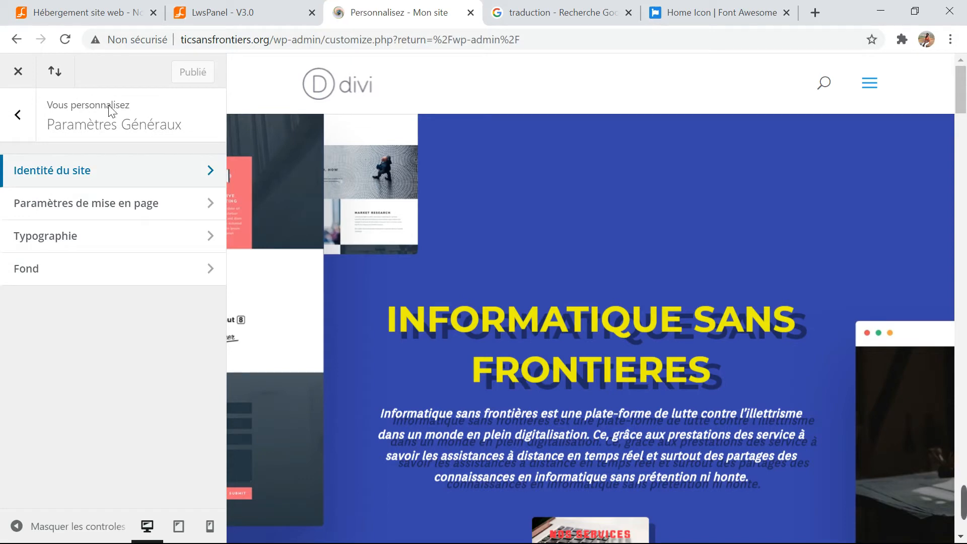
pyautogui.click(101, 203)
pyautogui.click(20, 114)
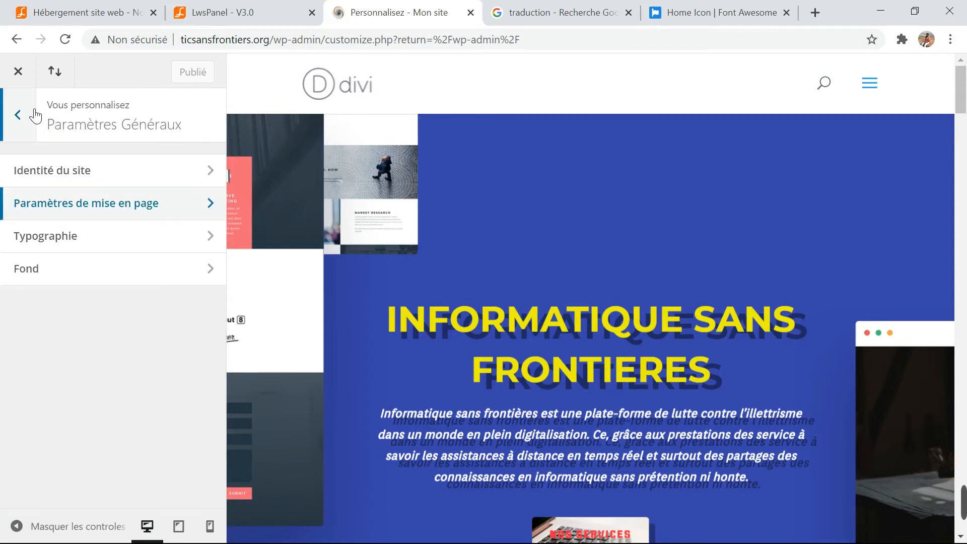
pyautogui.click(179, 208)
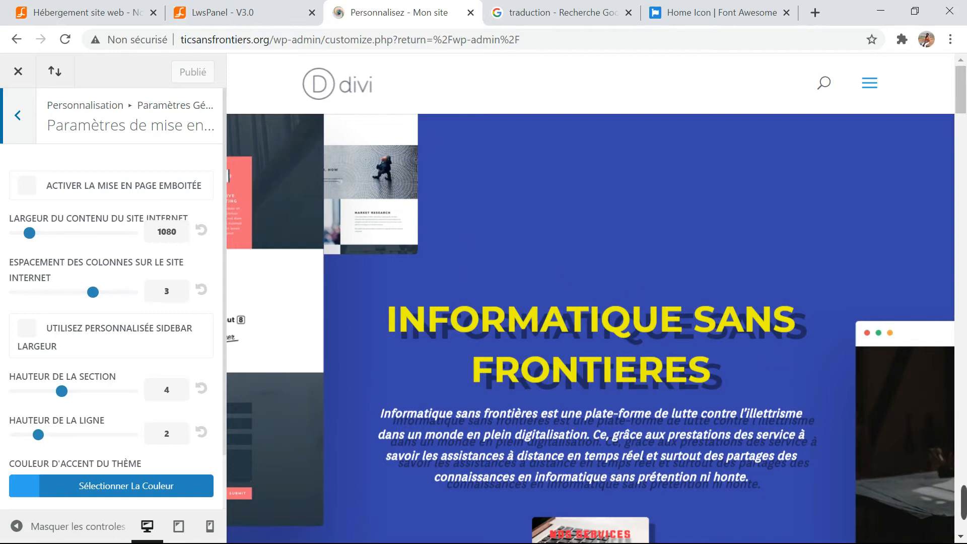
pyautogui.scroll(-2, 126, 339)
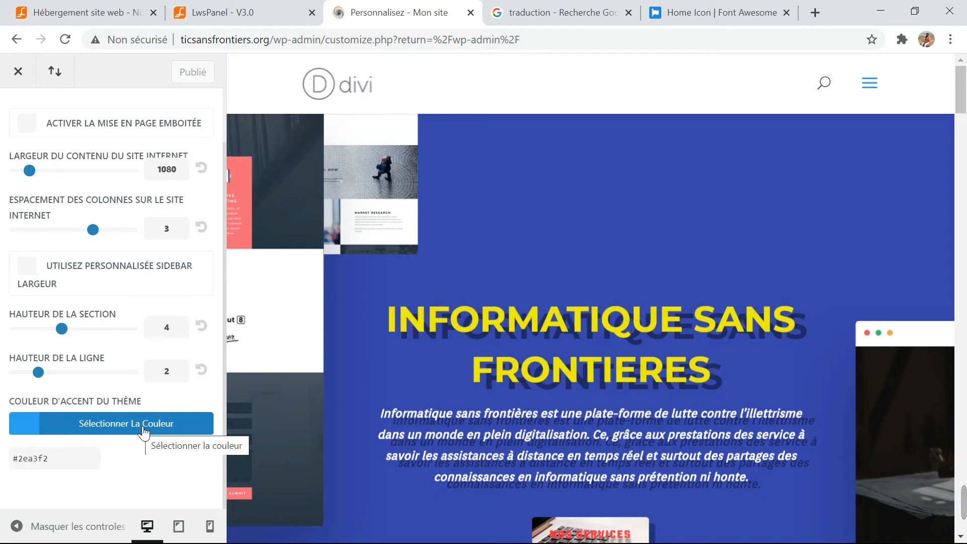
pyautogui.scroll(1, 144, 431)
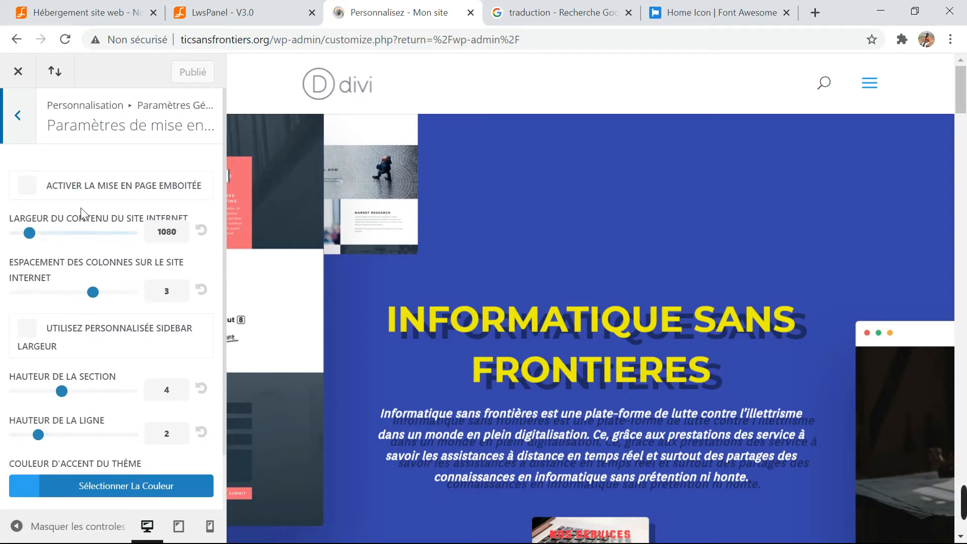
pyautogui.click(18, 116)
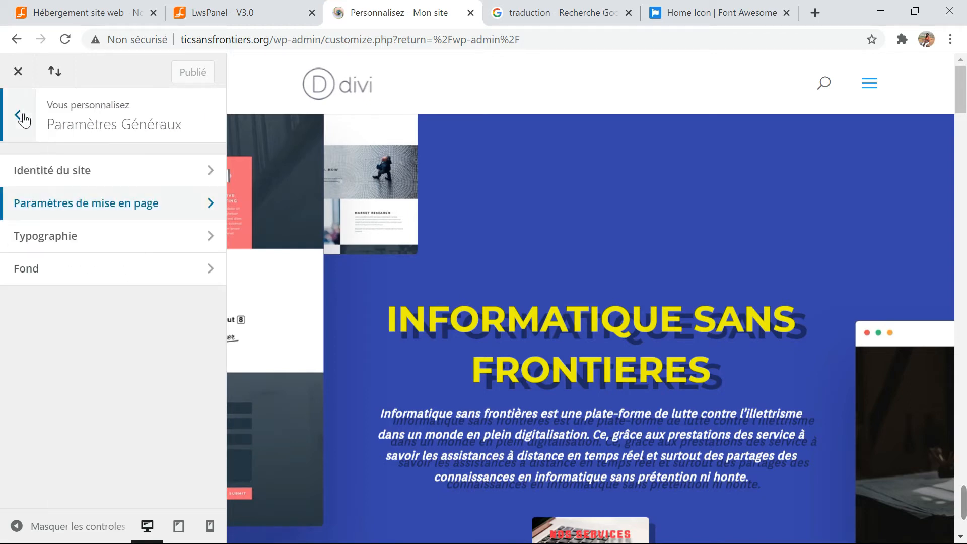
# Try the boxed layout in Paramètres de mise en page, turn it back off, publish, and return to Paramètres Généraux
pyautogui.click(91, 204)
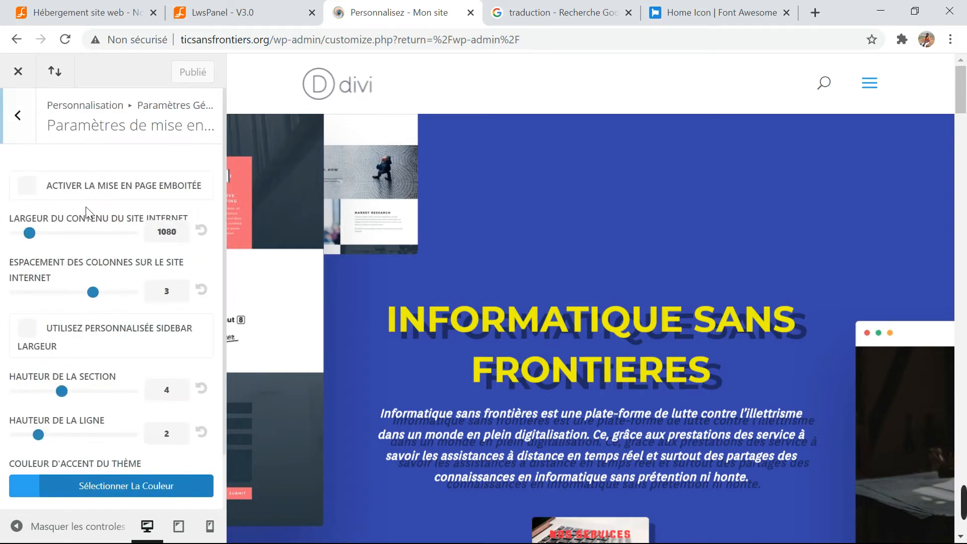
pyautogui.click(32, 190)
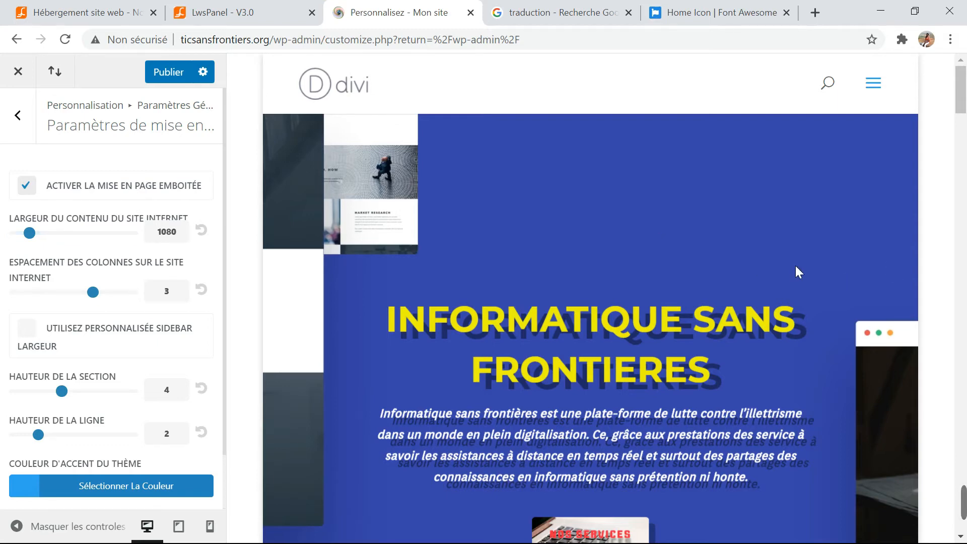
pyautogui.click(27, 186)
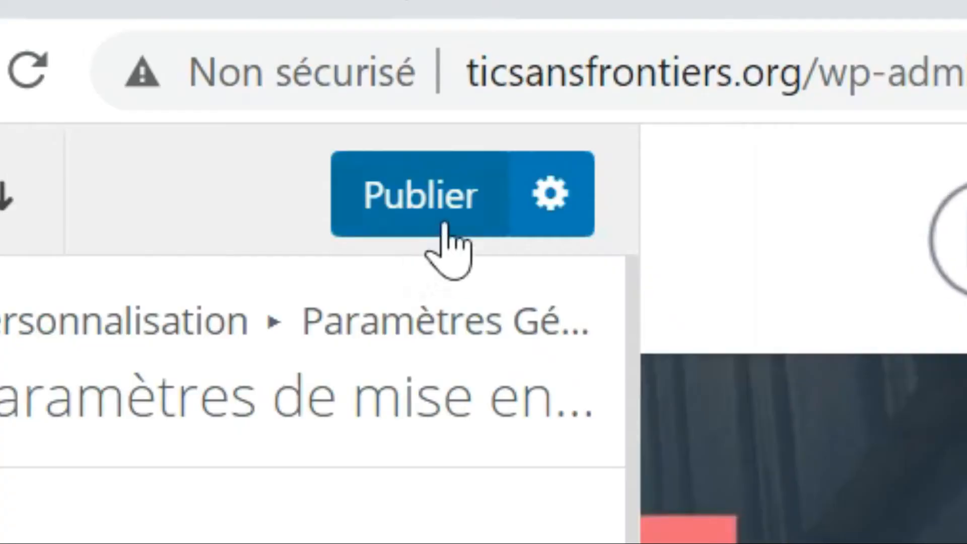
pyautogui.click(444, 227)
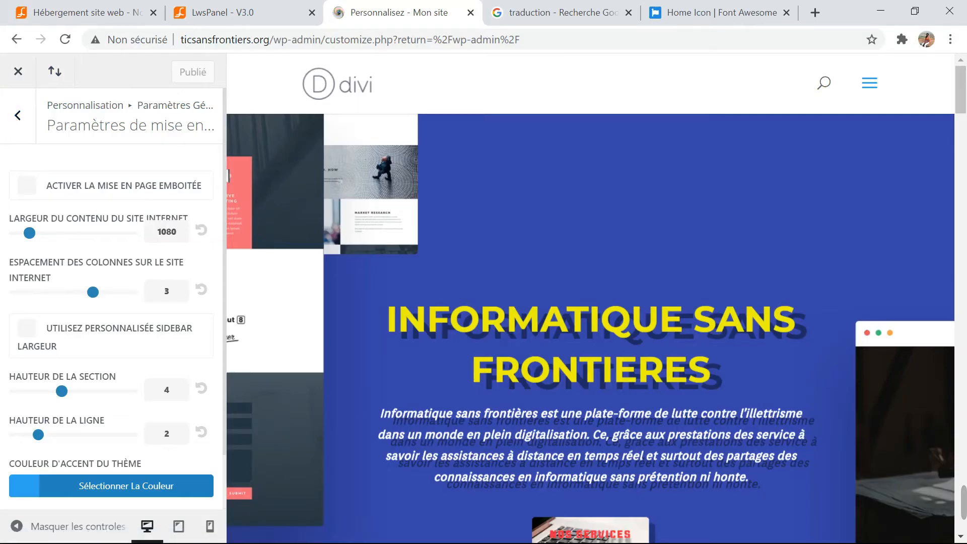
pyautogui.click(18, 115)
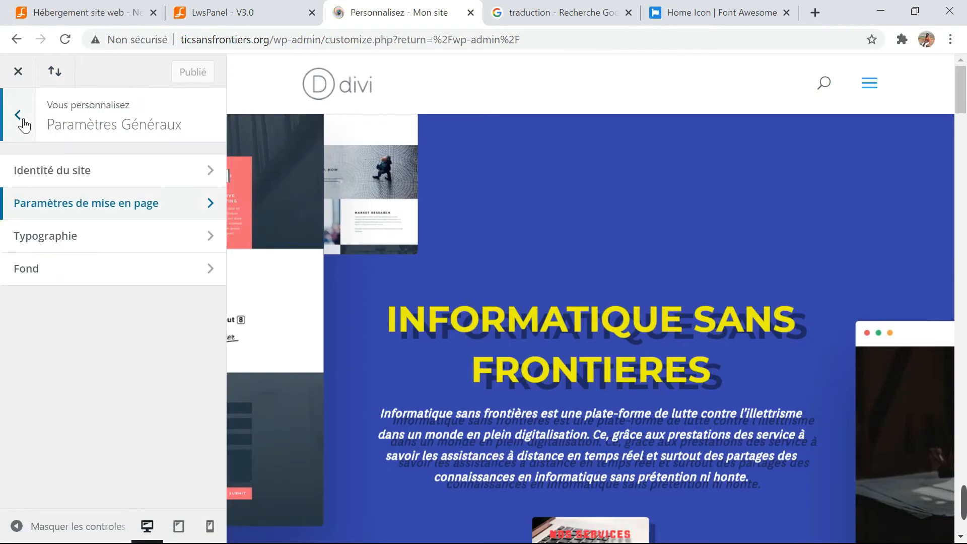
# Set the body text size to 15 in the Typographie settings
pyautogui.click(154, 245)
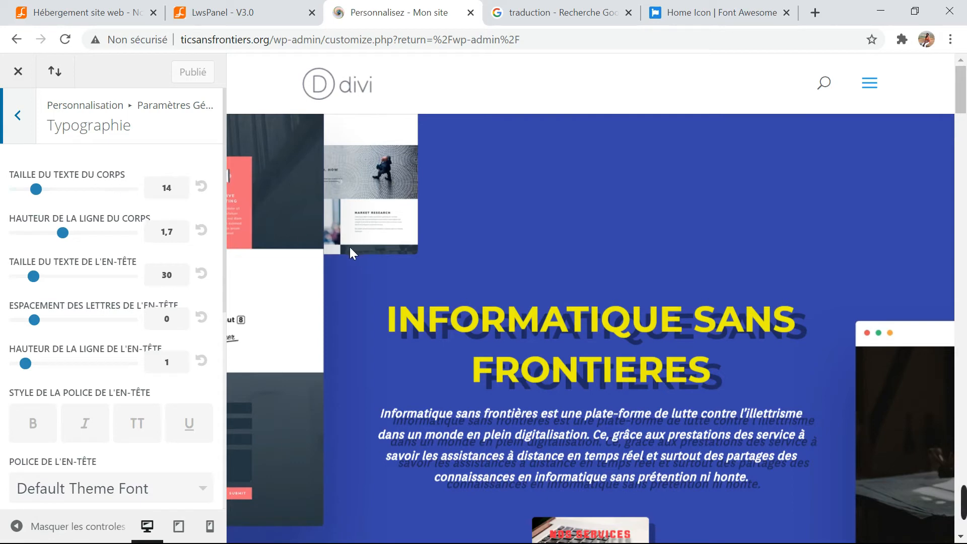
pyautogui.moveTo(36, 189)
pyautogui.mouseDown()
pyautogui.moveTo(111, 203)
pyautogui.moveTo(43, 204)
pyautogui.mouseUp()
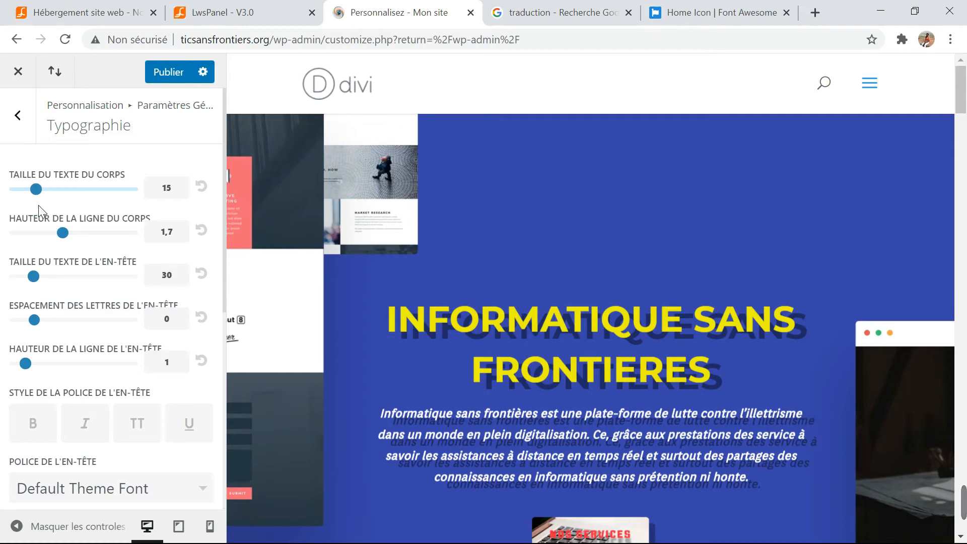
pyautogui.moveTo(39, 205); pyautogui.dragTo(49, 204)
# Try a header letter spacing of -2 and restore it to 0
pyautogui.scroll(-8, 590, 302)
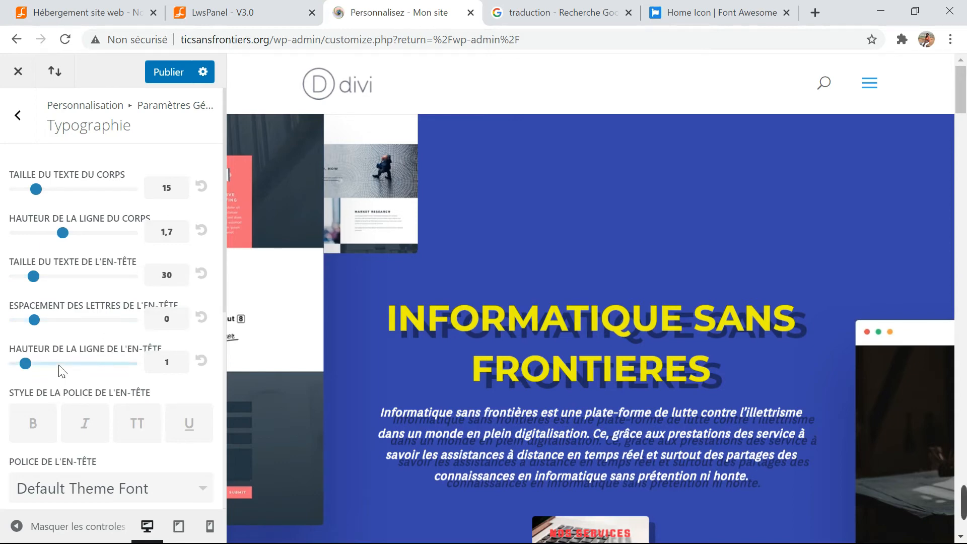
pyautogui.scroll(-5, 61, 371)
pyautogui.scroll(3, 76, 367)
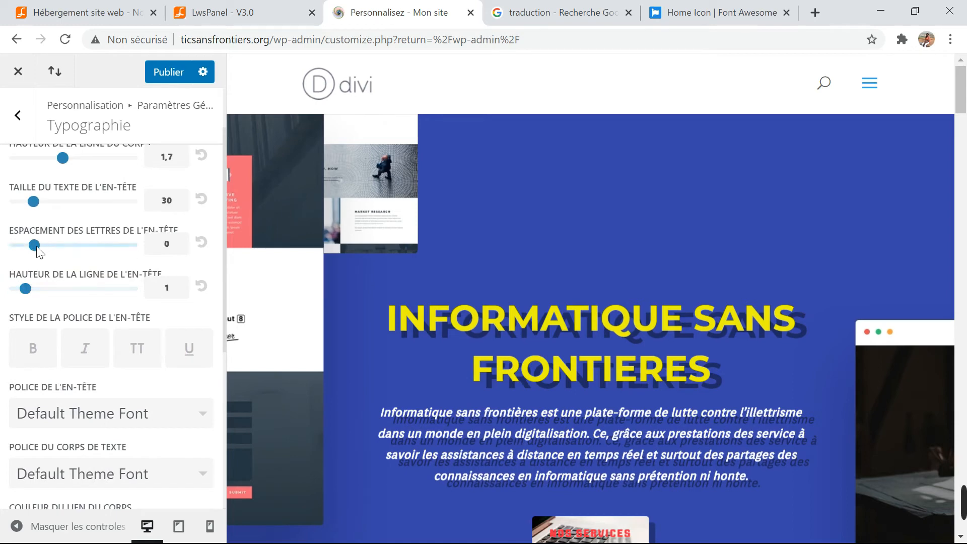
pyautogui.moveTo(39, 252); pyautogui.dragTo(2, 262)
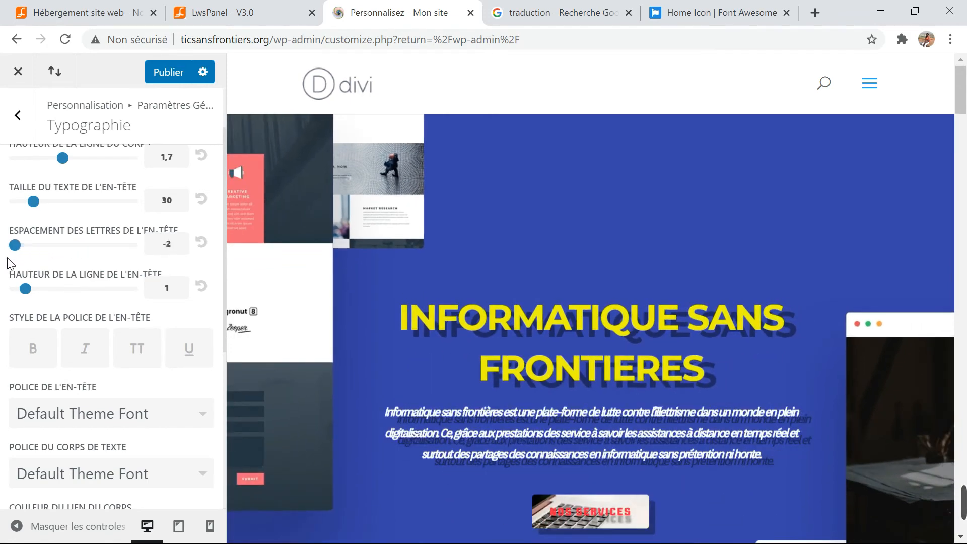
pyautogui.moveTo(15, 245); pyautogui.dragTo(32, 243)
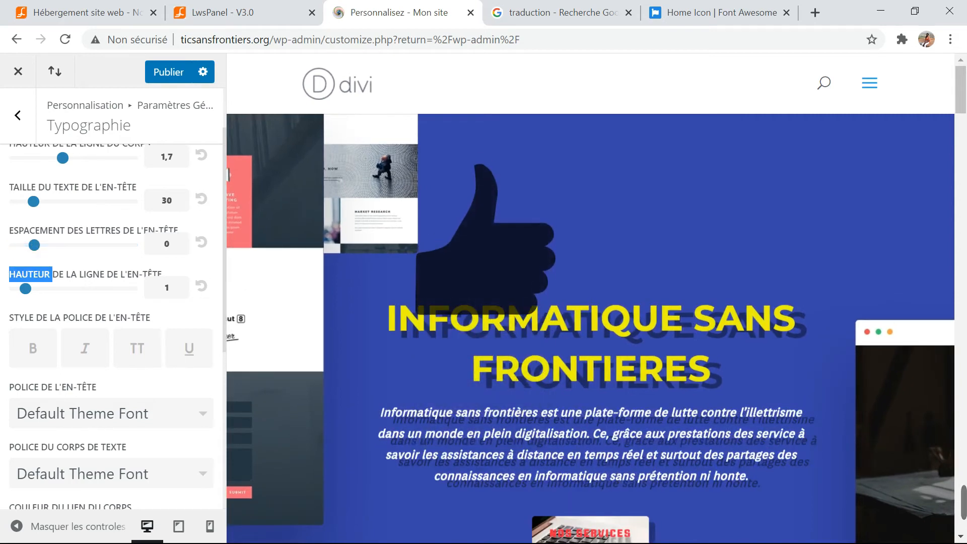
# Review the header font choices, keeping Default Theme Font, and examine the link, body and header text colour options
pyautogui.scroll(-3, 177, 293)
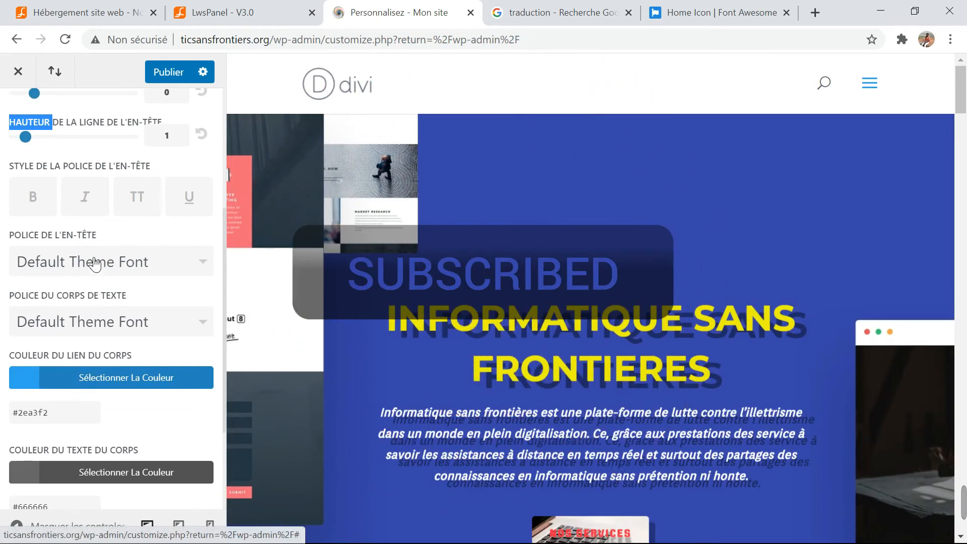
pyautogui.click(204, 264)
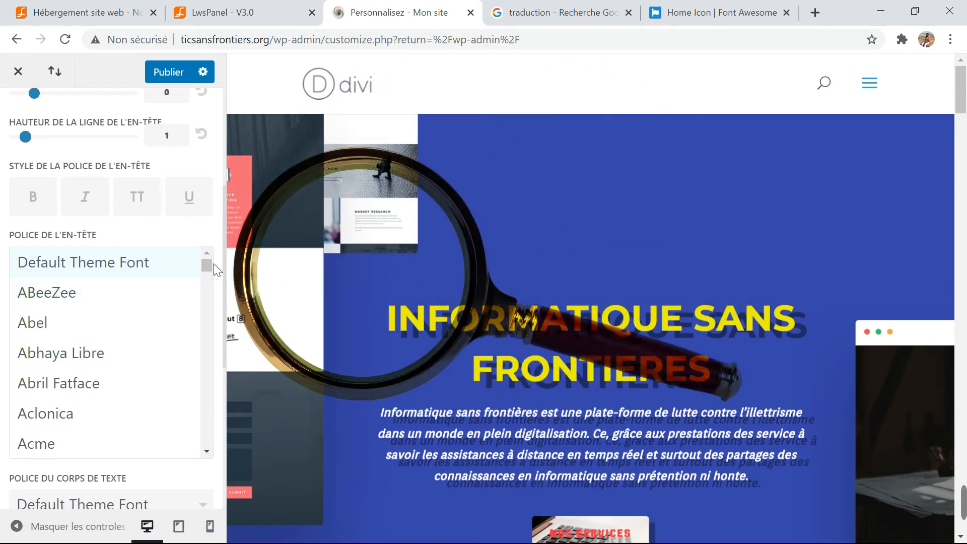
pyautogui.click(181, 266)
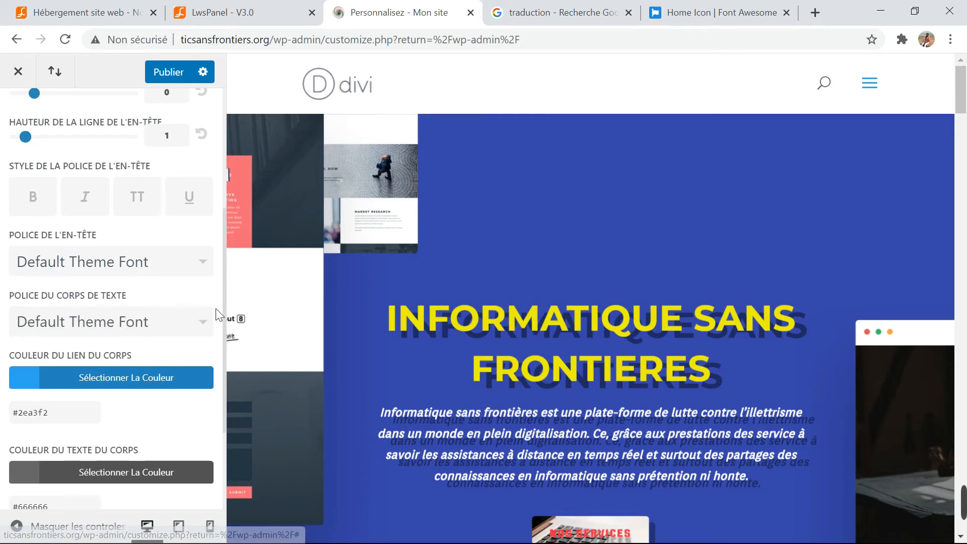
pyautogui.scroll(-3, 216, 308)
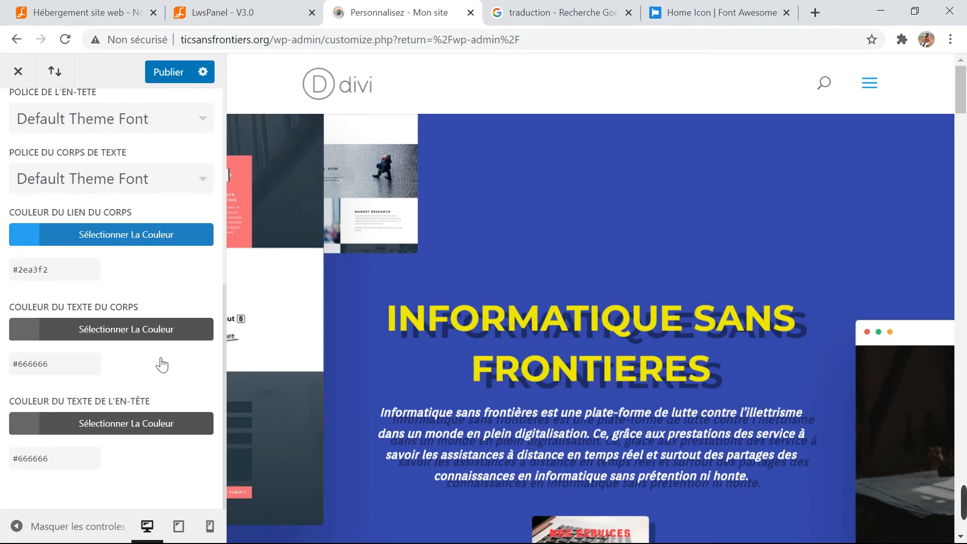
# Publish the typography changes and return to Paramètres Généraux
pyautogui.click(172, 70)
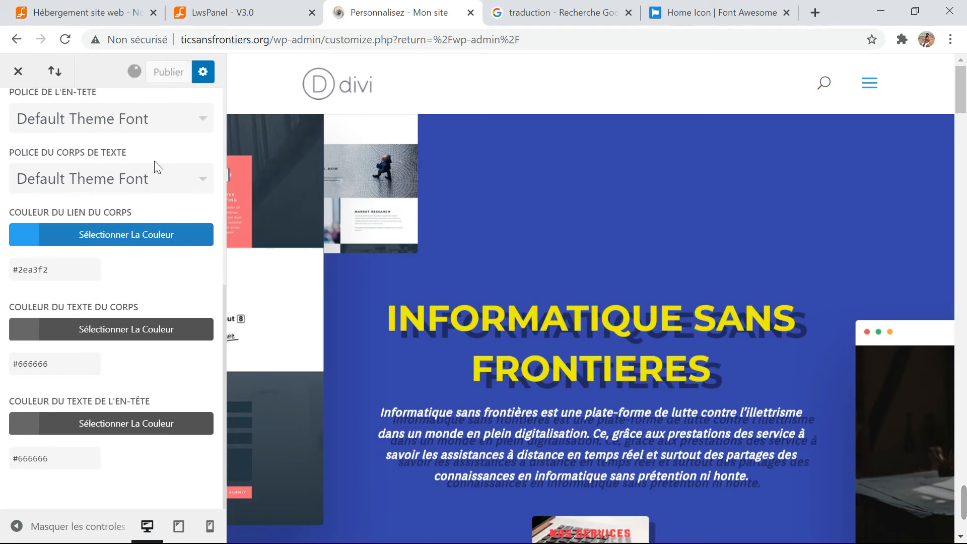
pyautogui.scroll(5, 160, 166)
pyautogui.scroll(2, 159, 165)
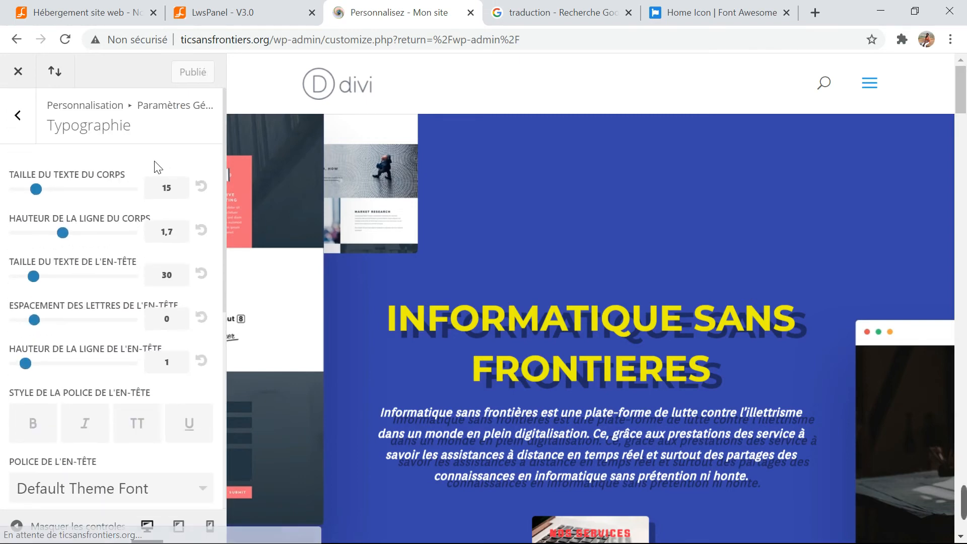
pyautogui.click(23, 135)
# Choose VA-from-pixabaly.jpg from the media library as the site's background image in the Fond settings
pyautogui.click(179, 266)
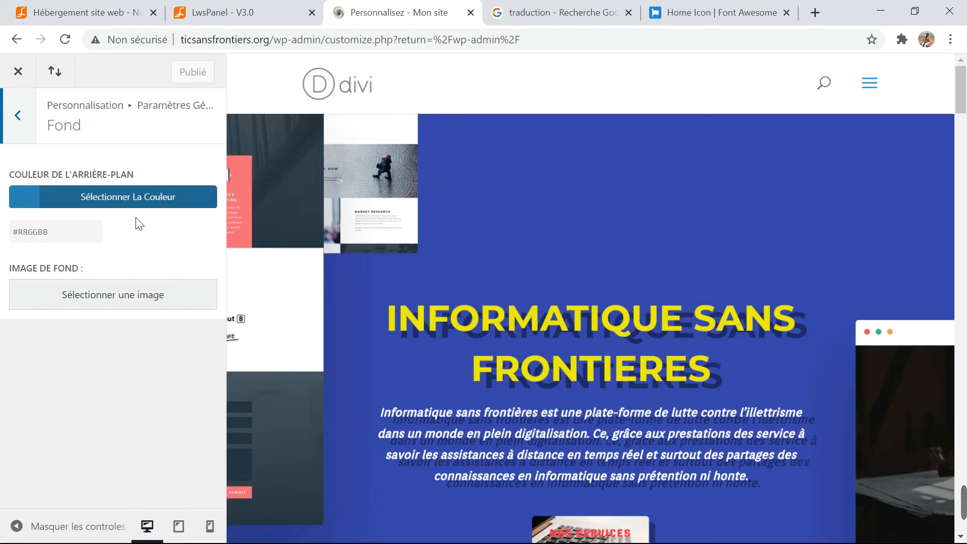
pyautogui.click(129, 300)
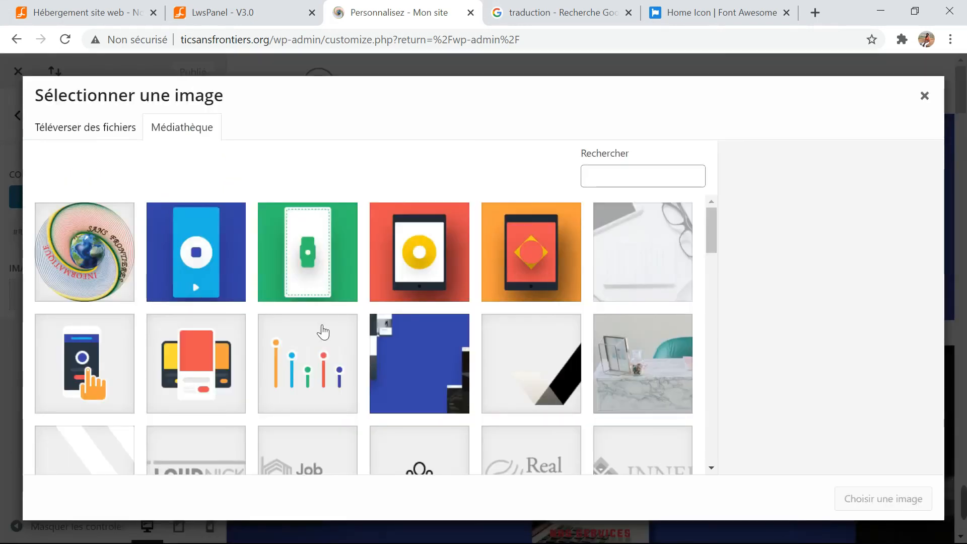
pyautogui.scroll(-5, 322, 330)
pyautogui.scroll(-10, 327, 332)
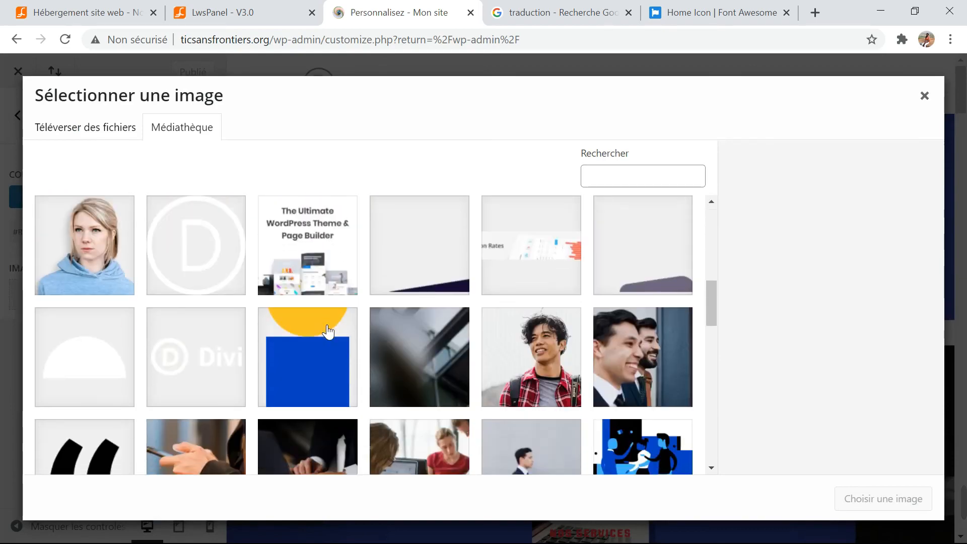
pyautogui.scroll(-5, 328, 332)
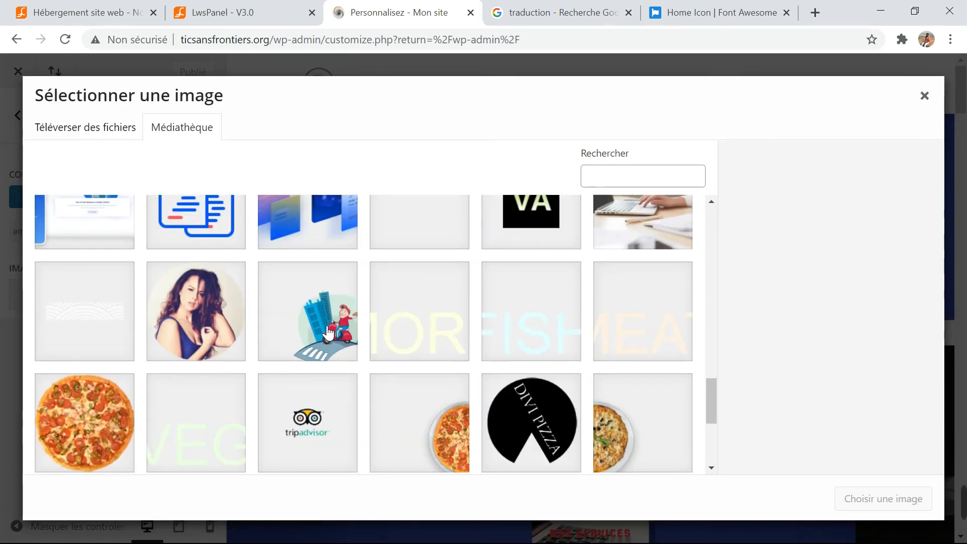
pyautogui.click(632, 335)
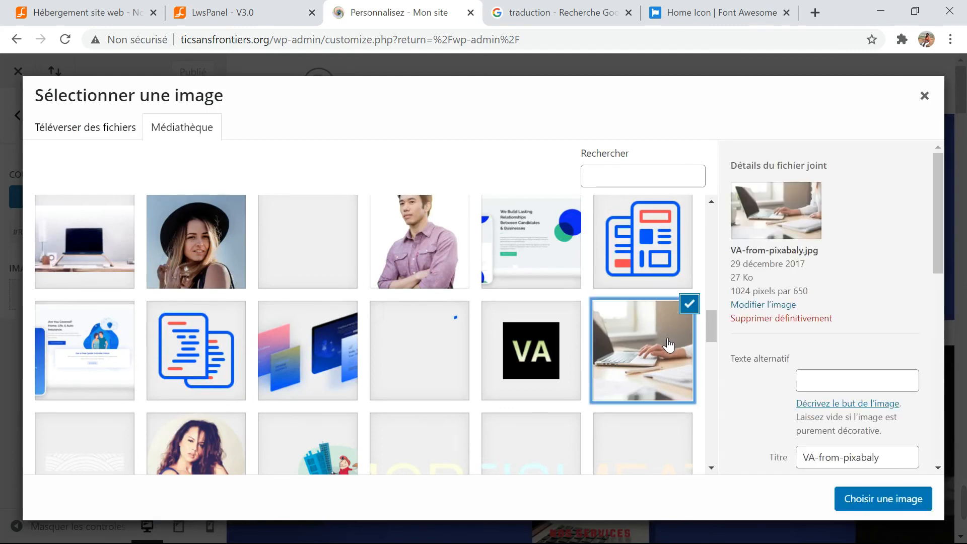
pyautogui.click(897, 500)
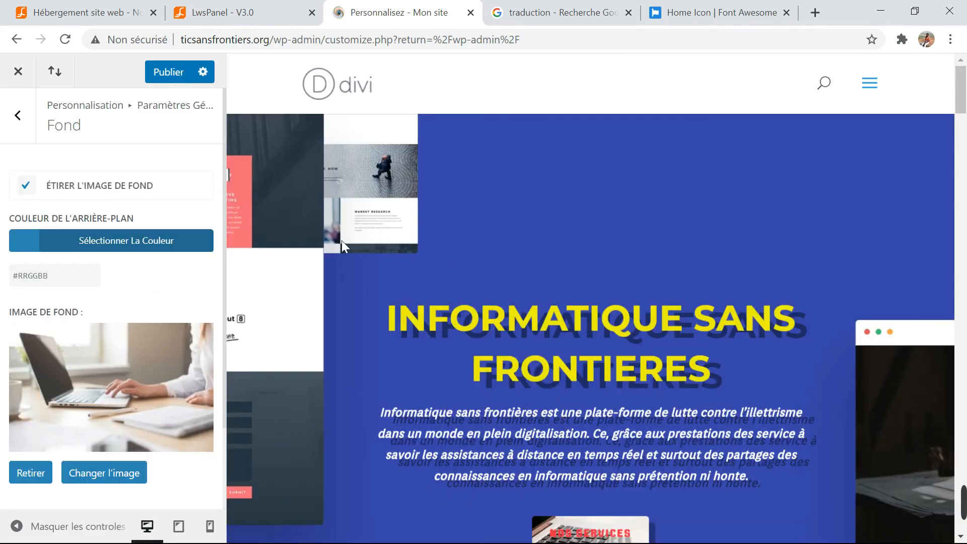
# Review the background options, including the colour picker, the image controls and the background position choices
pyautogui.scroll(-2, 154, 317)
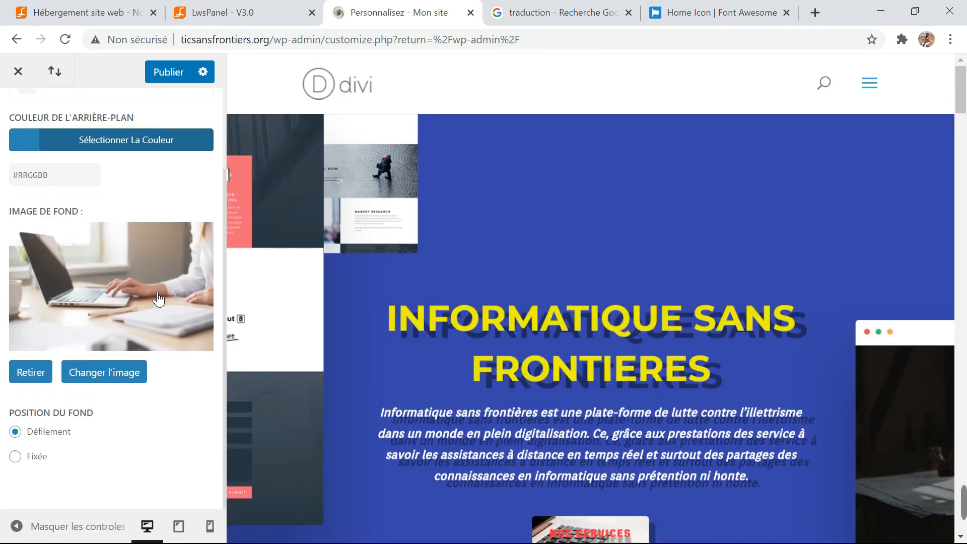
pyautogui.scroll(2, 93, 406)
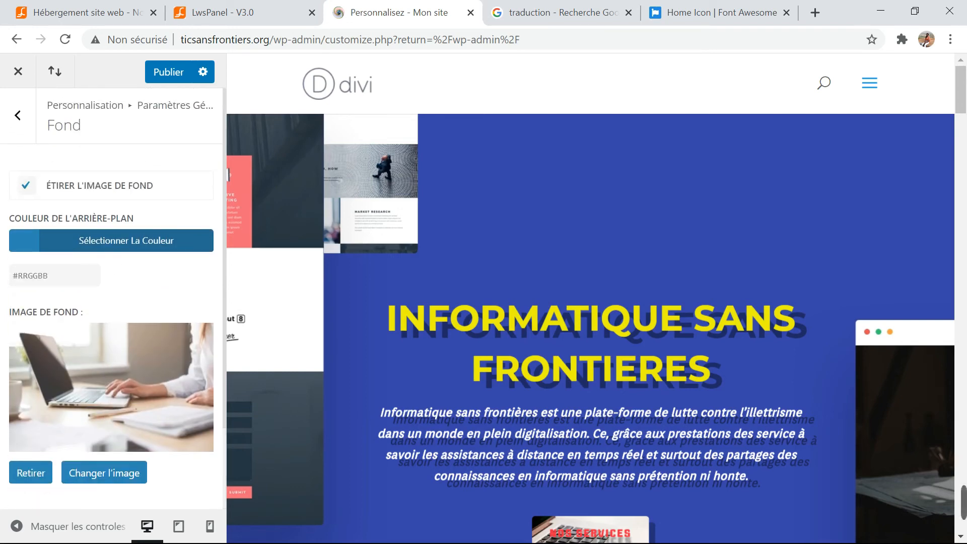
pyautogui.click(12, 276)
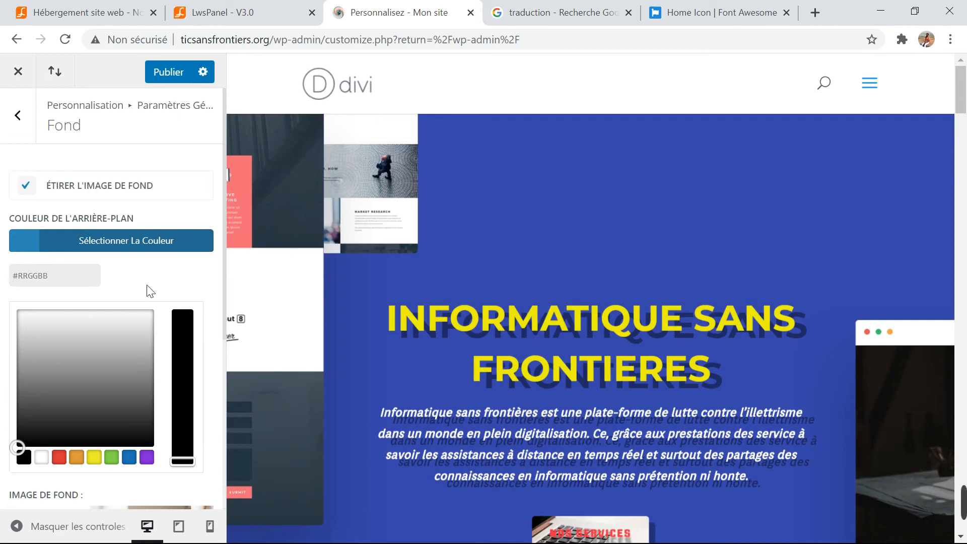
pyautogui.scroll(-3, 173, 278)
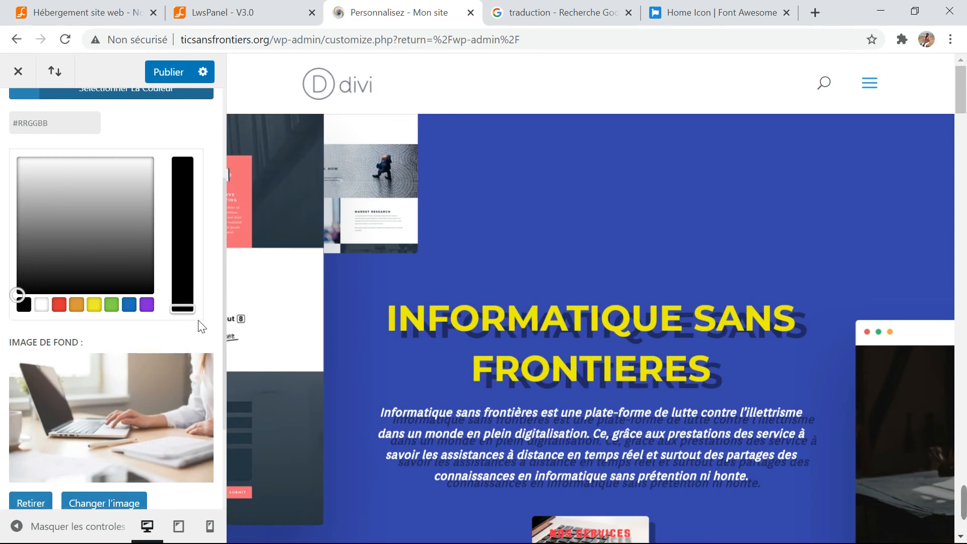
pyautogui.scroll(-3, 202, 327)
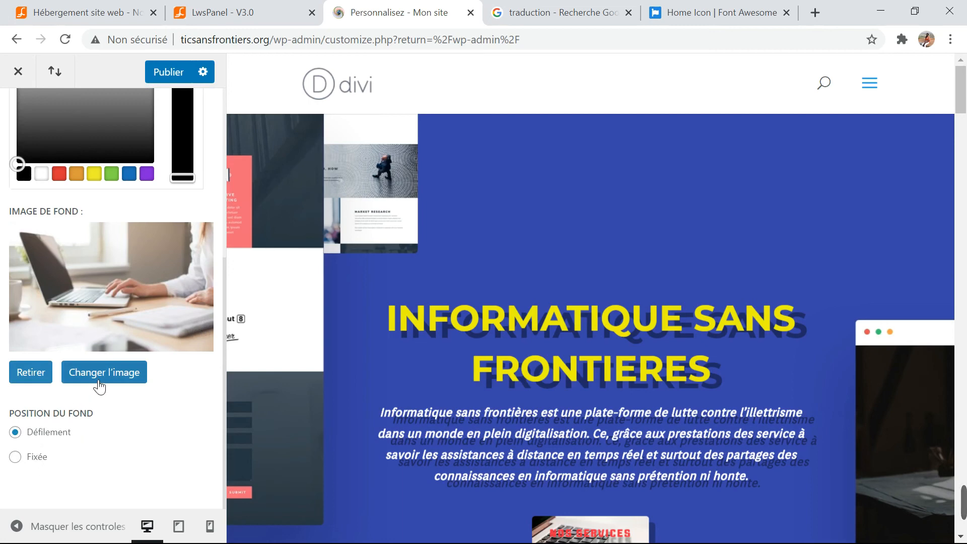
# Publish the new background image and return to Paramètres Généraux
pyautogui.scroll(6, 96, 384)
pyautogui.click(171, 66)
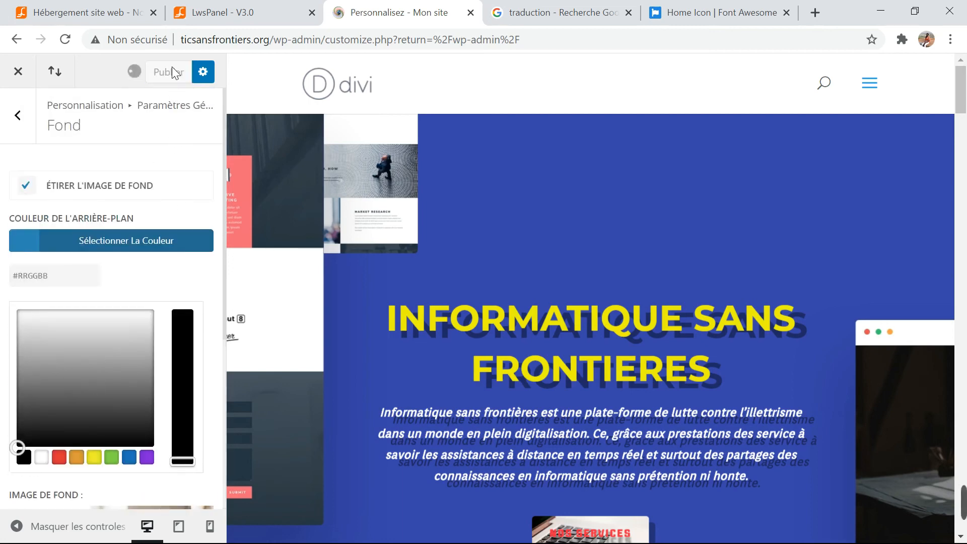
pyautogui.click(26, 119)
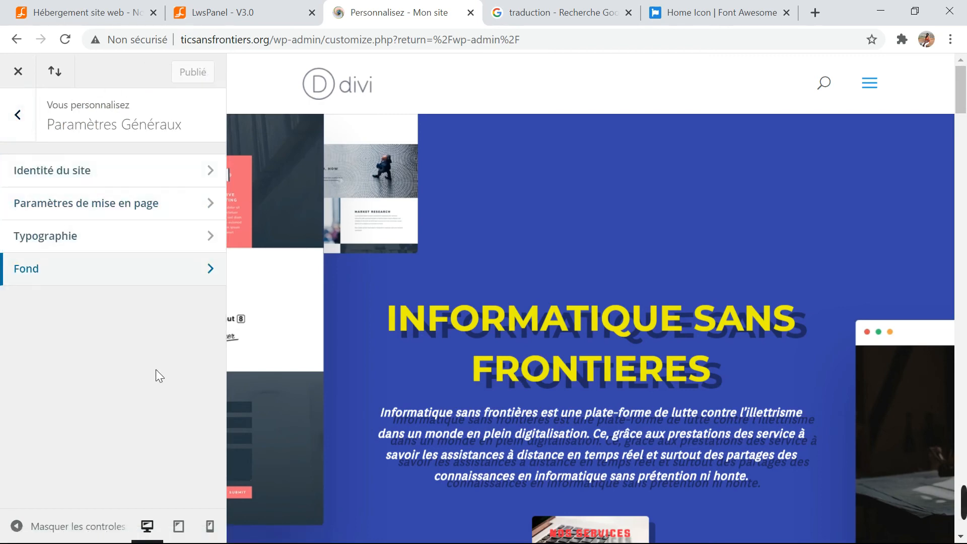